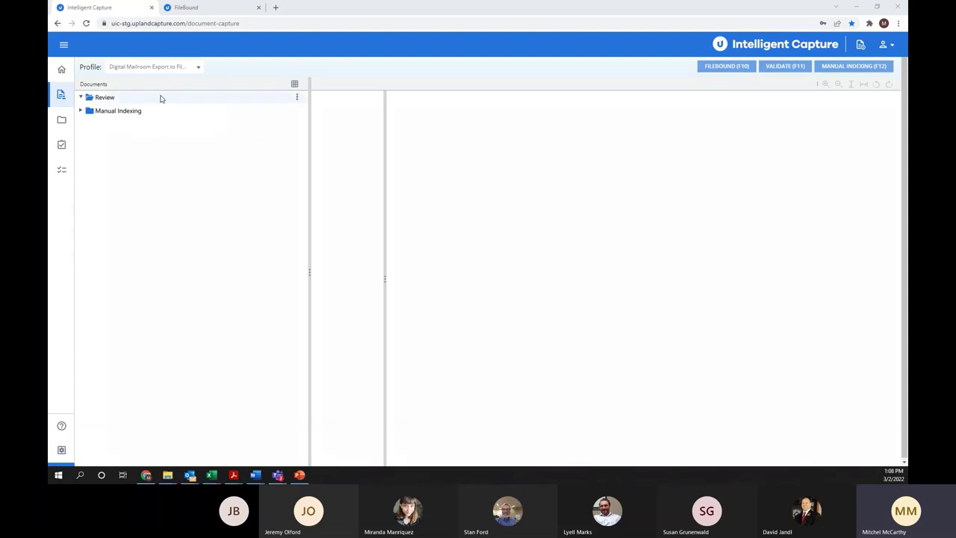
Step: Load the Digital Mailroom Export to FileBound profile for document capture
left_click(179, 68)
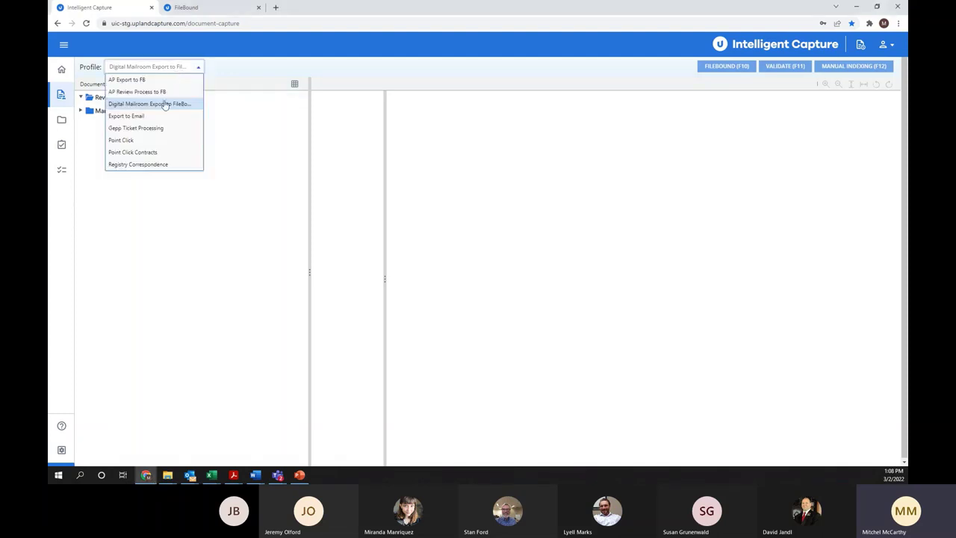
left_click(163, 106)
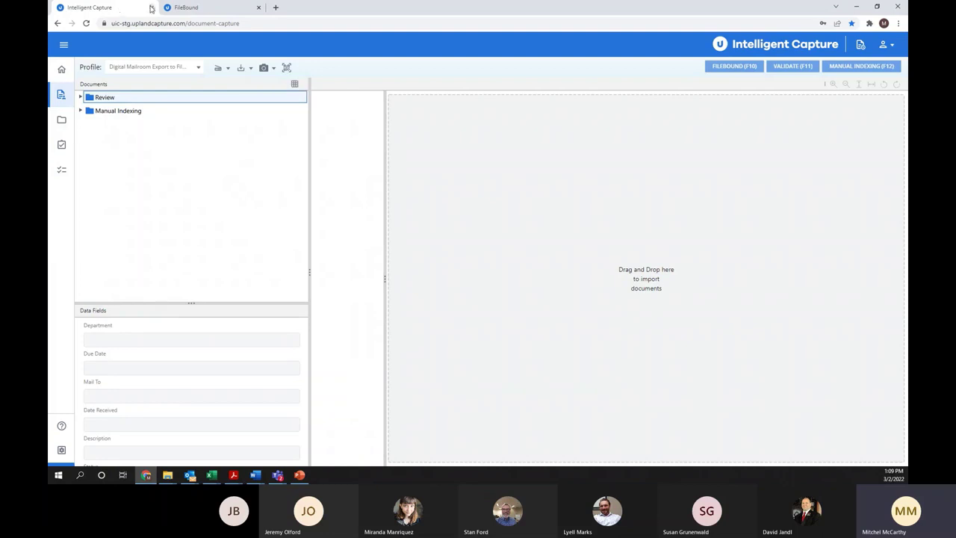
Step: Close the current session page, reopen uic-stg.uplandcapture.com and sign in with the account username
left_click(151, 8)
left_click(169, 8)
type("uic-stg.uplandcapture.com")
key("Return")
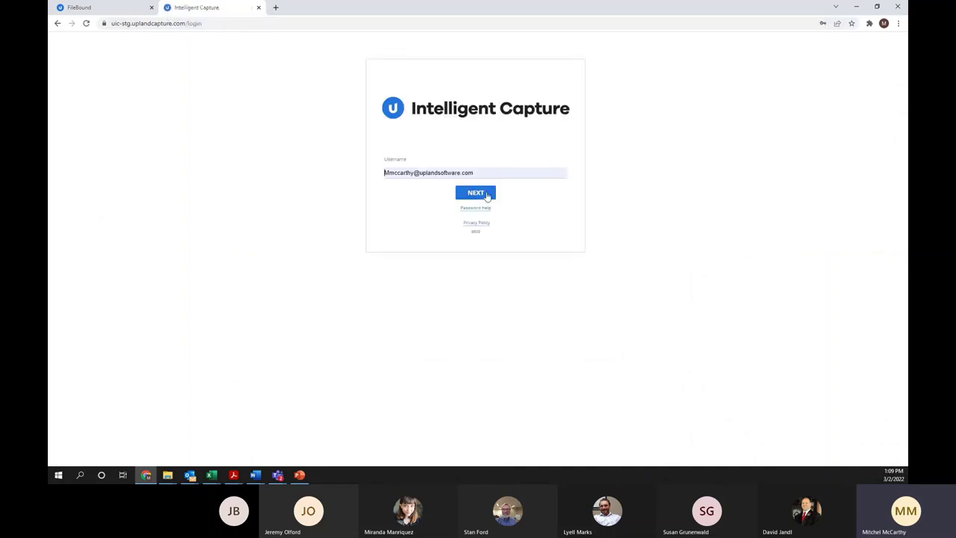
left_click(486, 196)
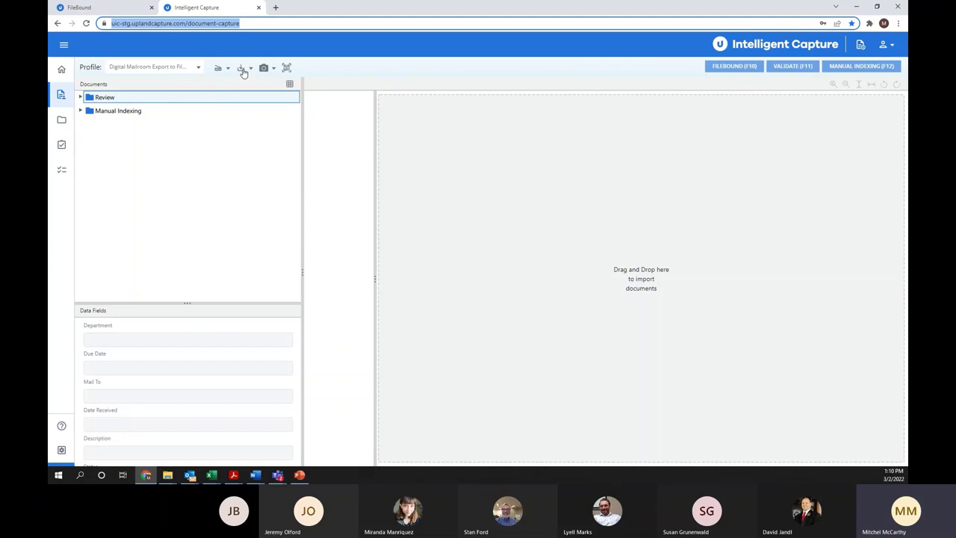
Step: Import all the documents from the desktop's Registry folder and check the processing queue of each workflow
left_click(242, 70)
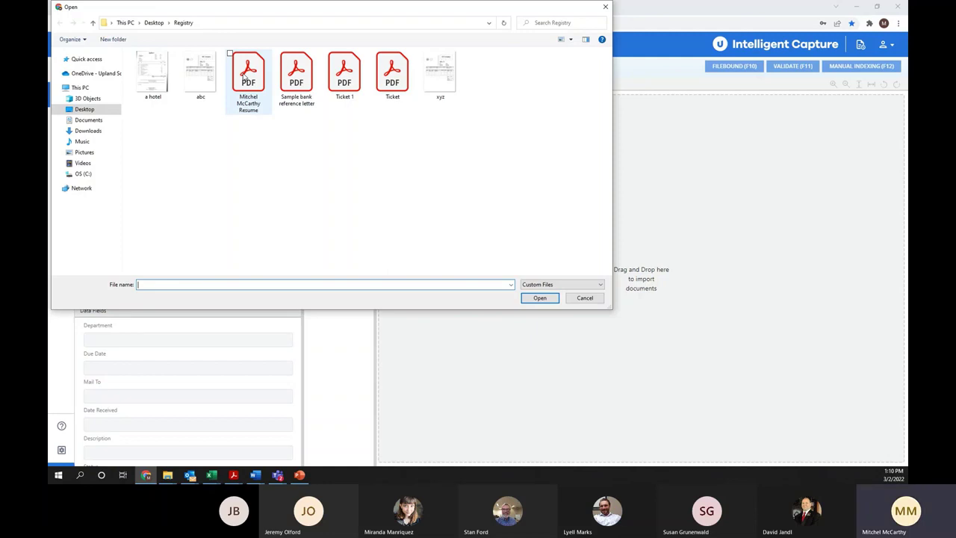
double_click(245, 74)
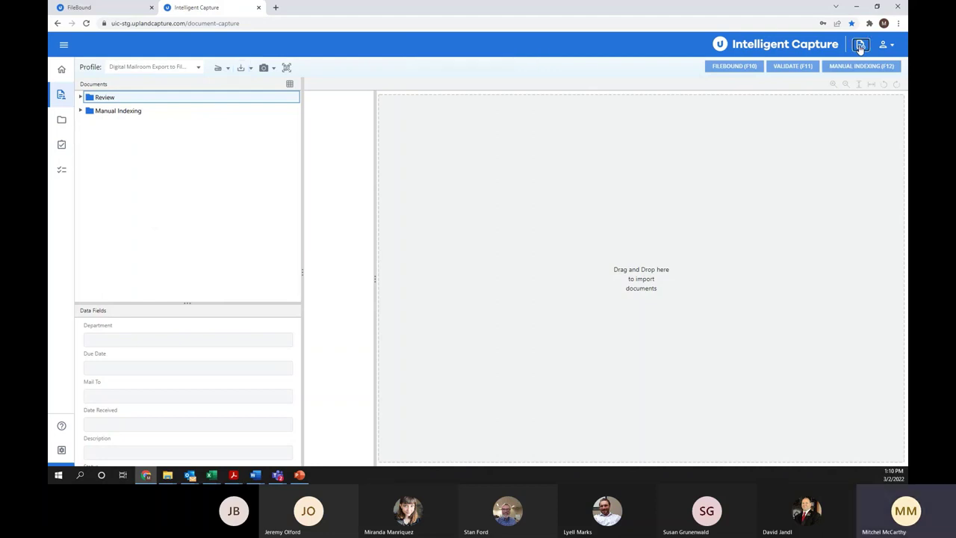
left_click(860, 45)
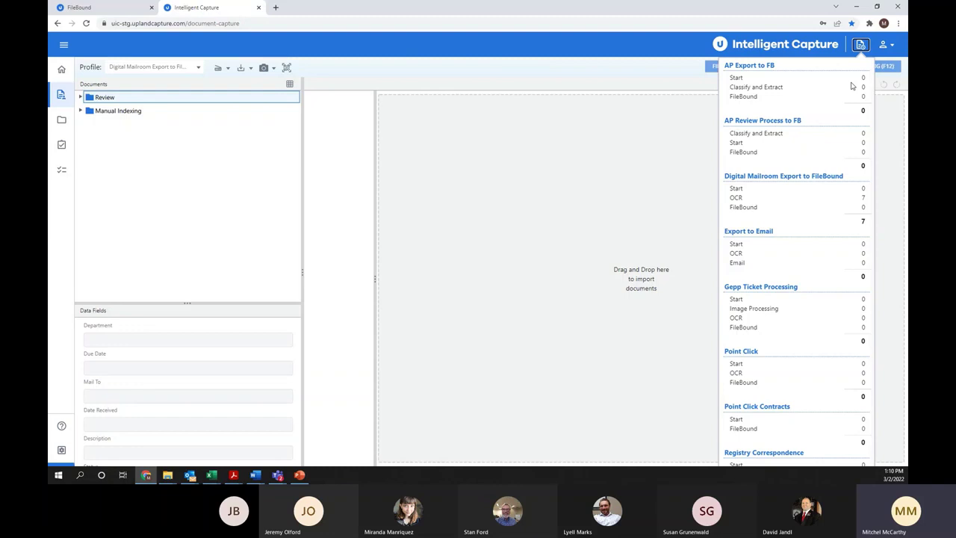
Step: Open the xyz invoice in the Review folder, set Department to Accounts Payable and capture 06/10/09 from the invoice as Due Date
left_click(80, 97)
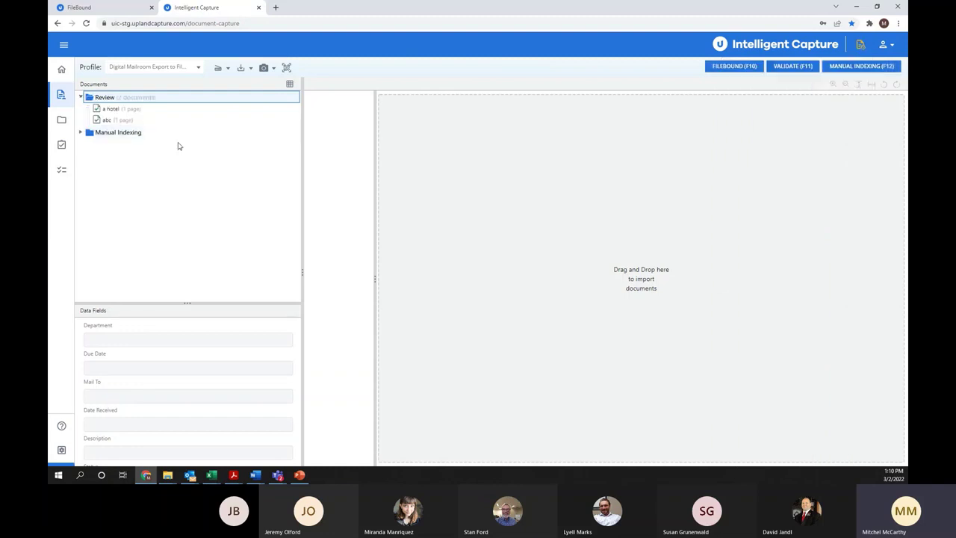
left_click(112, 120)
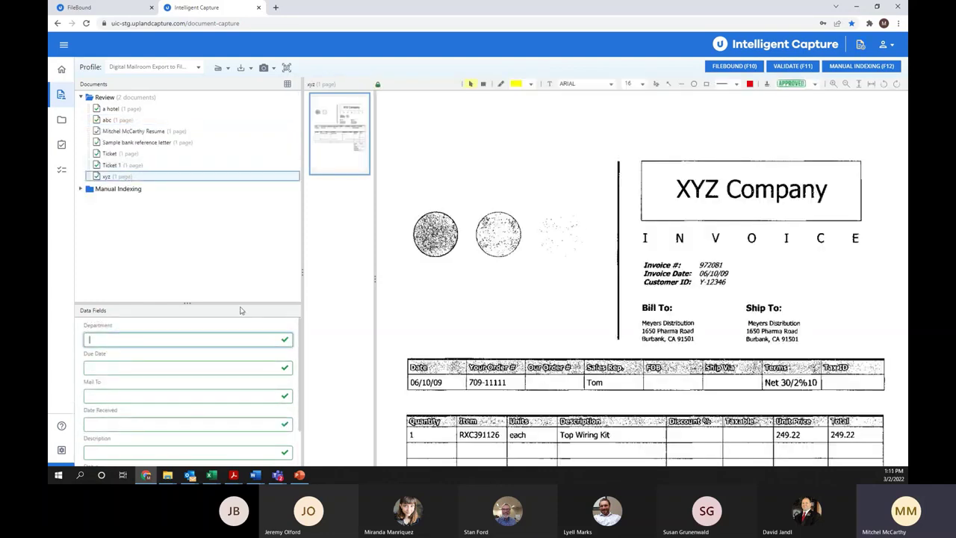
left_click(166, 338)
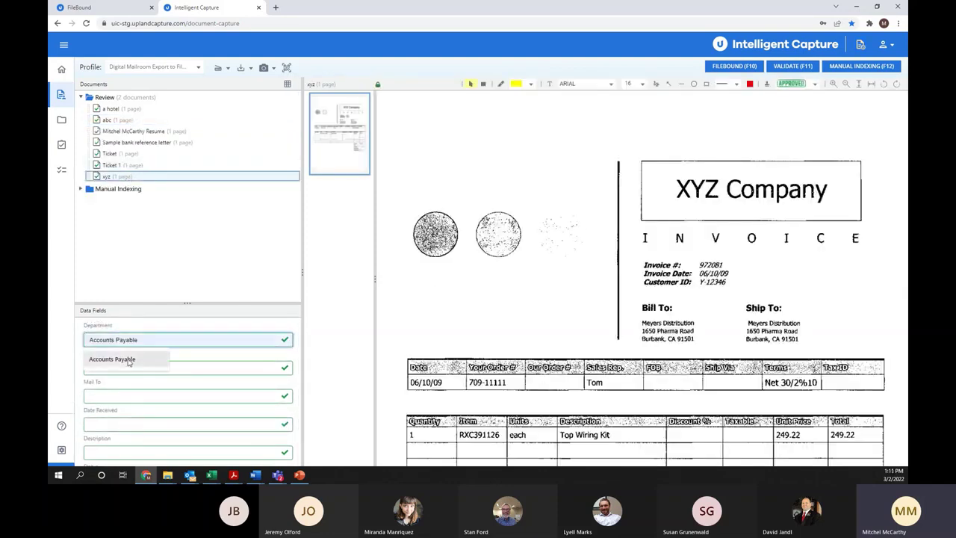
left_click(128, 360)
left_click(168, 368)
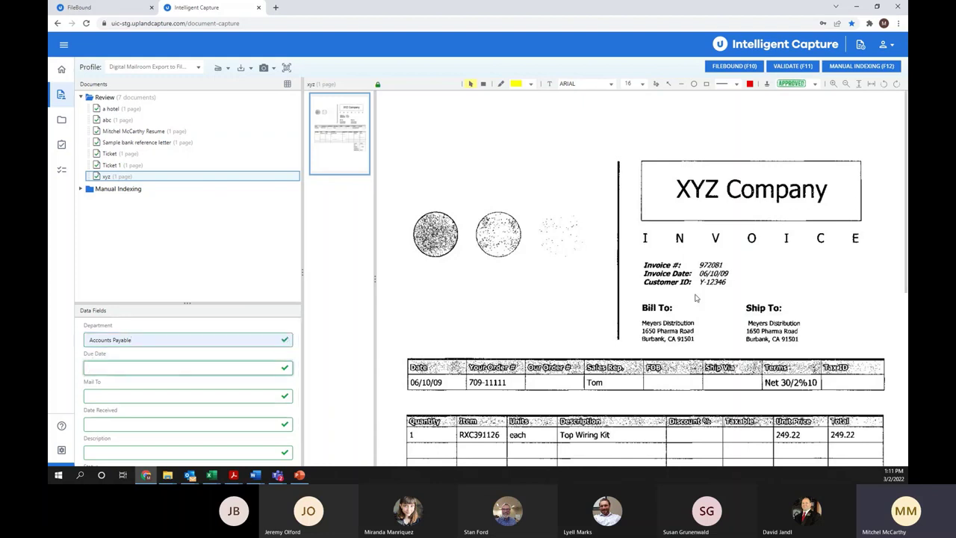
left_click(713, 274)
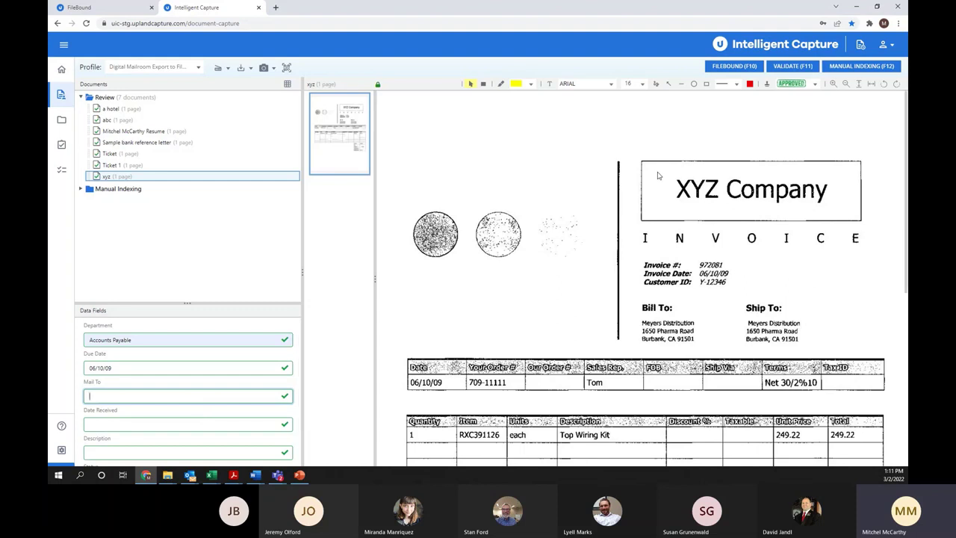
left_click_drag(657, 176, 843, 217)
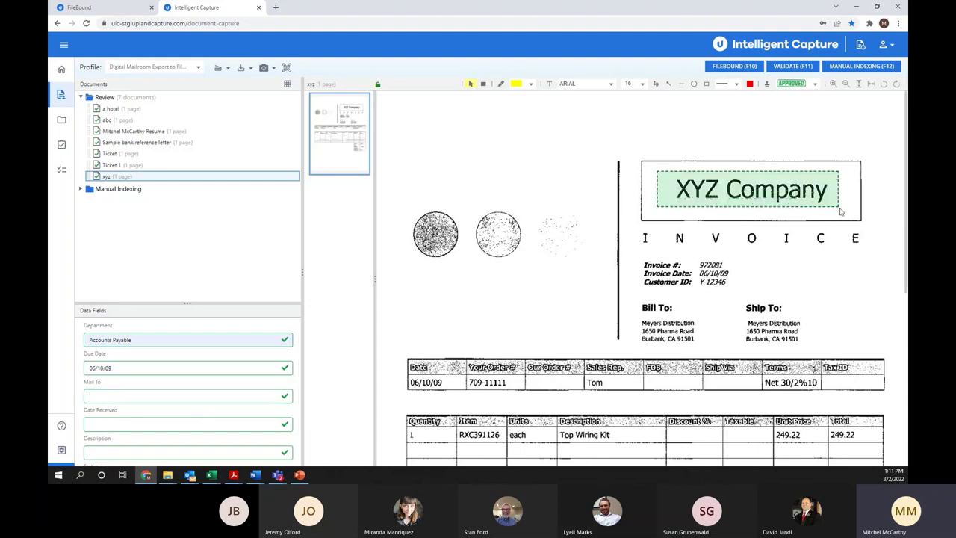
left_click(149, 389)
key("BackSpace")
key("BackSpace")
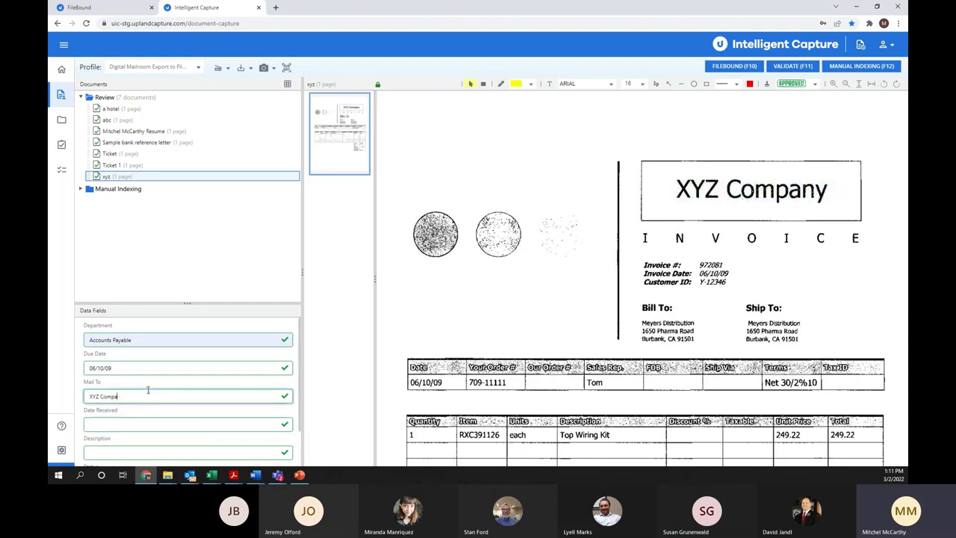
key("BackSpace")
key("BackSpace")
key("BackSpace")
key("BackSpace")
key("BackSpace")
key("BackSpace")
key("BackSpace")
key("BackSpace")
key("BackSpace")
Step: Fill in the xyz invoice's Mail To as Headquarters, Date Received as 3/2/2022 and Description as "Invoice to be paid"
type("H")
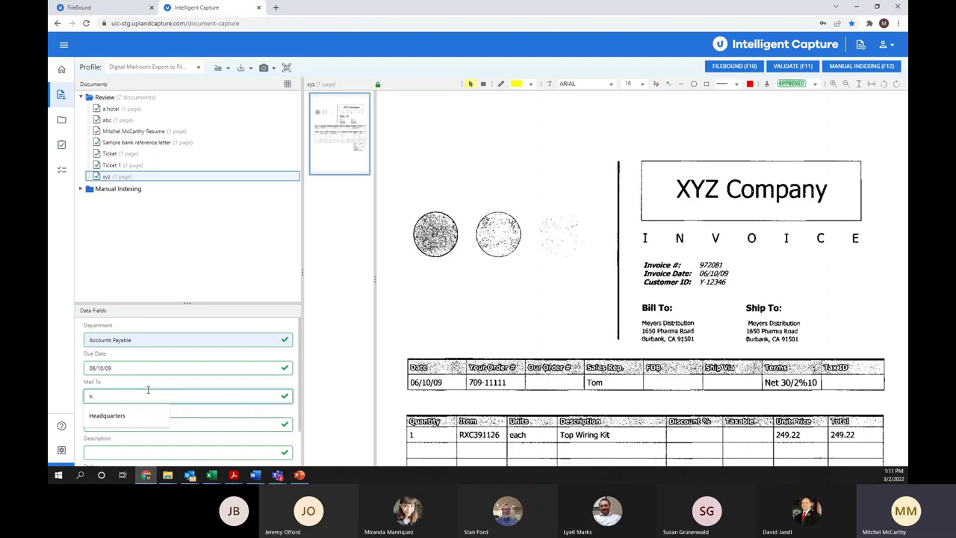
left_click(163, 416)
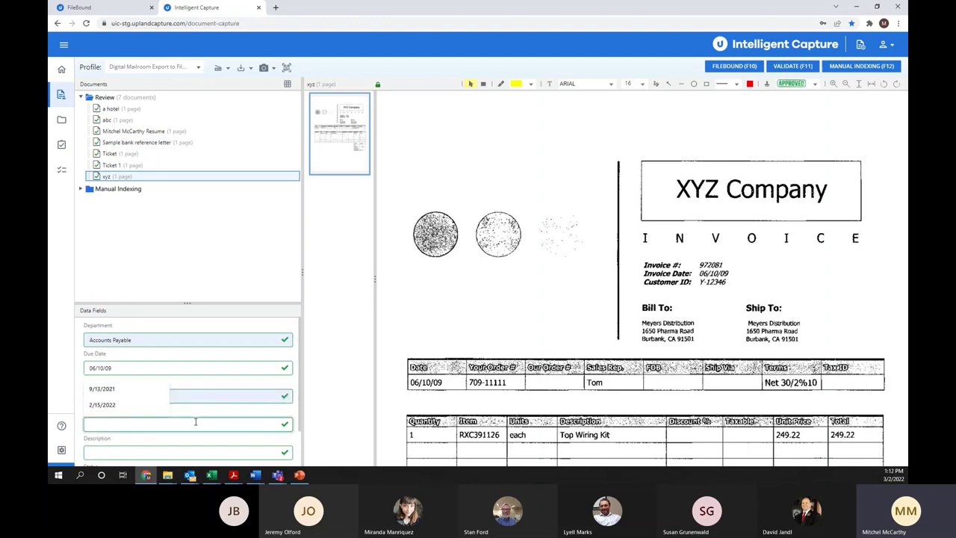
type("3/2/2022")
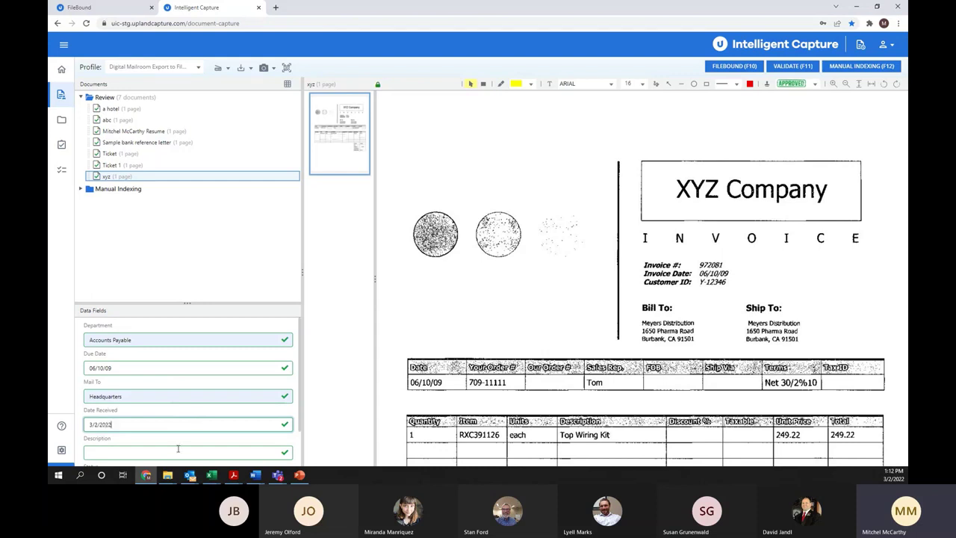
left_click(177, 451)
type("Invoice to be paid")
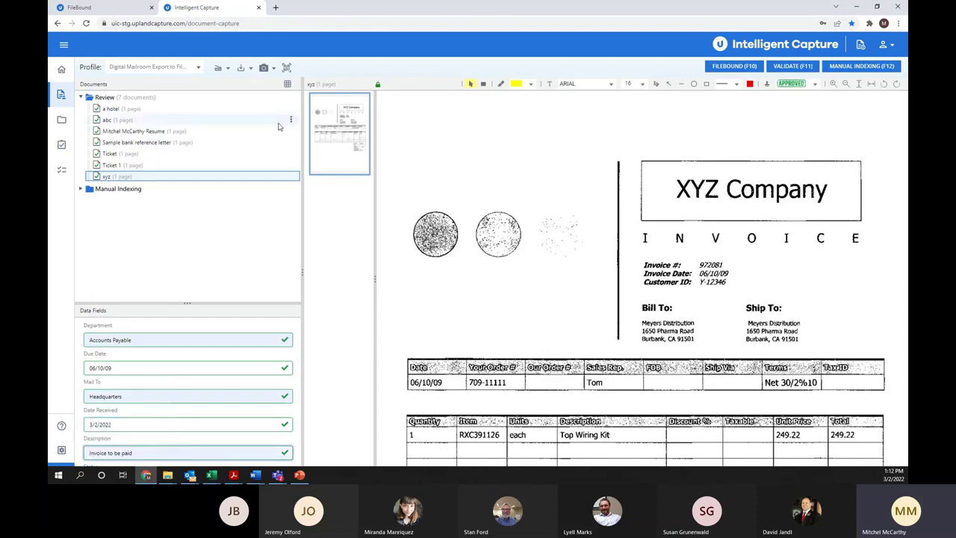
Step: Look through the Ticket, Sample bank reference letter and resume documents, and return to the xyz invoice to check its data fields
left_click(161, 156)
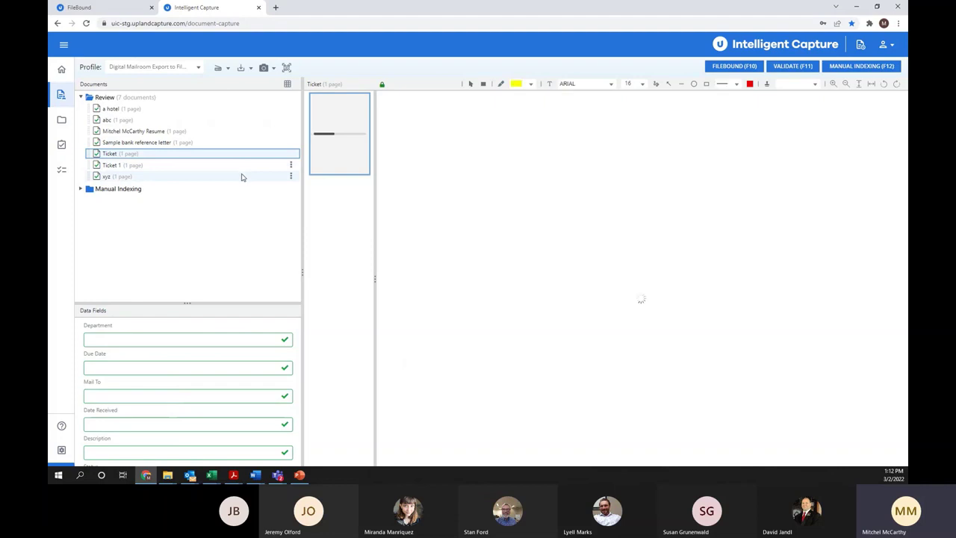
left_click(153, 142)
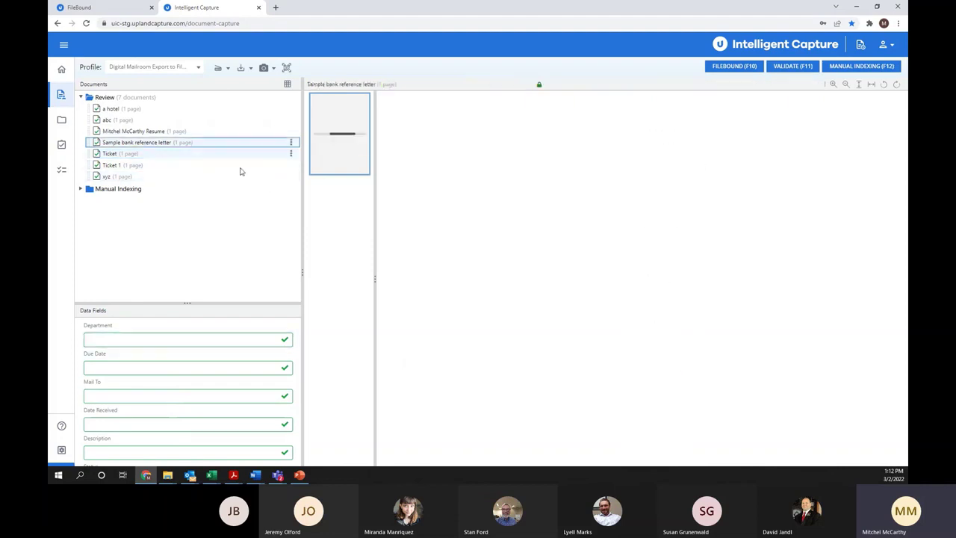
left_click(157, 132)
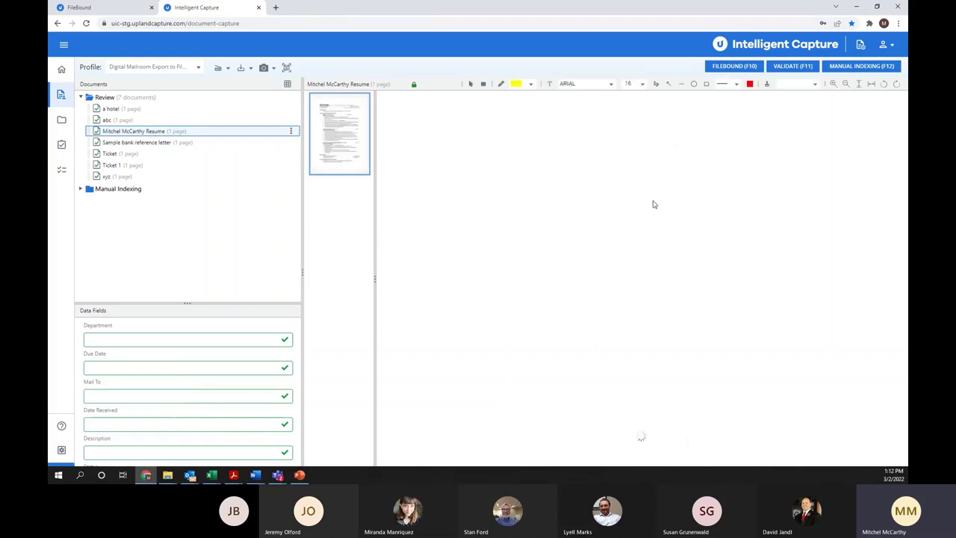
left_click(123, 176)
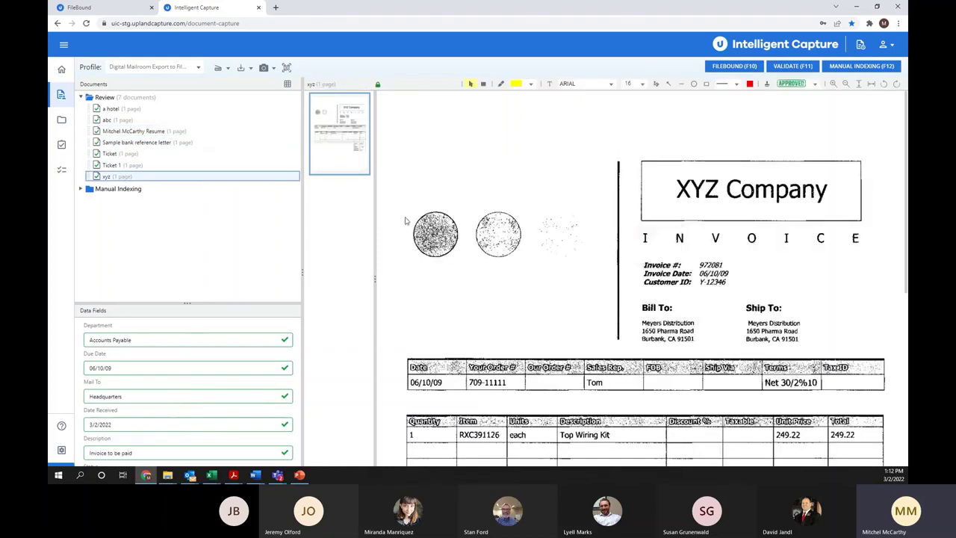
Step: Open the Digital Mailroom Export to FileBound workflow in the administrative settings and examine its Review action
left_click(61, 450)
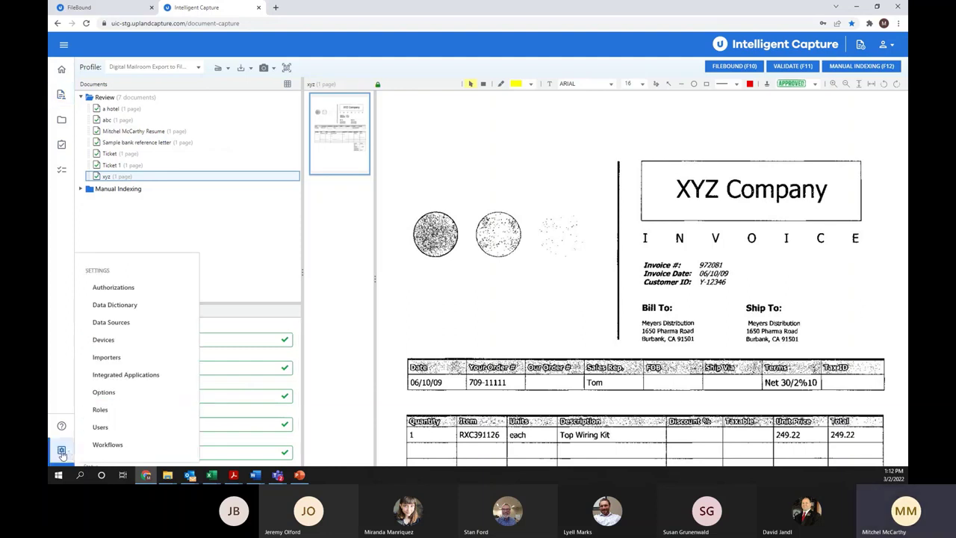
left_click(101, 445)
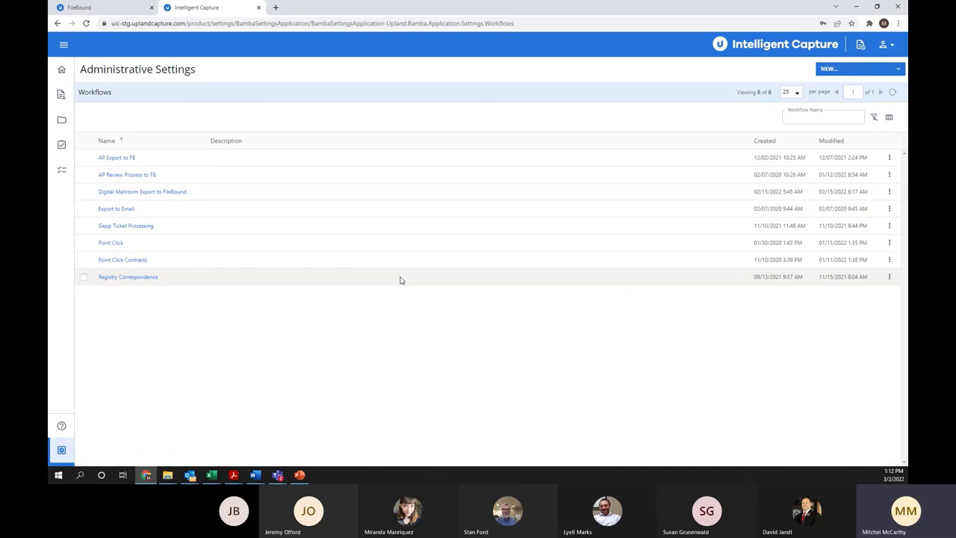
left_click(167, 196)
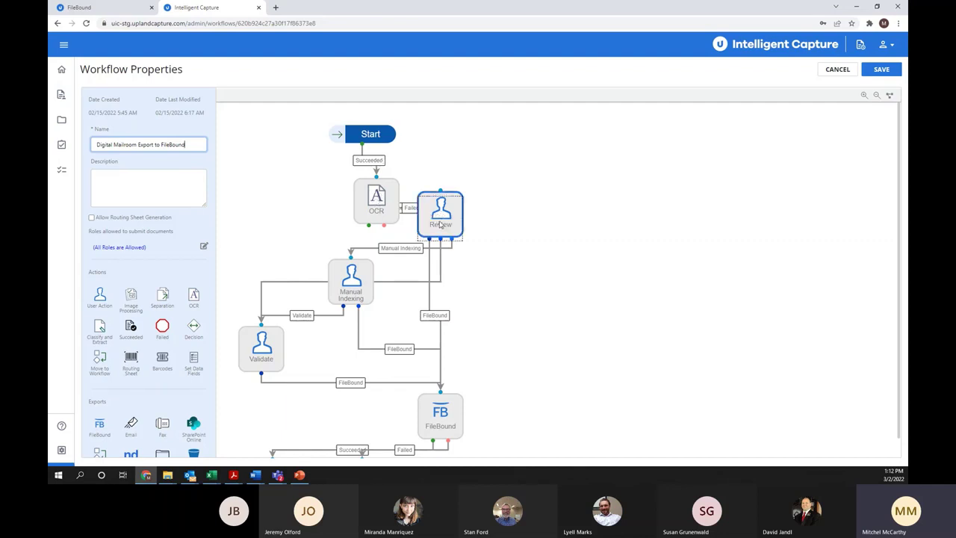
left_click_drag(438, 216, 438, 221)
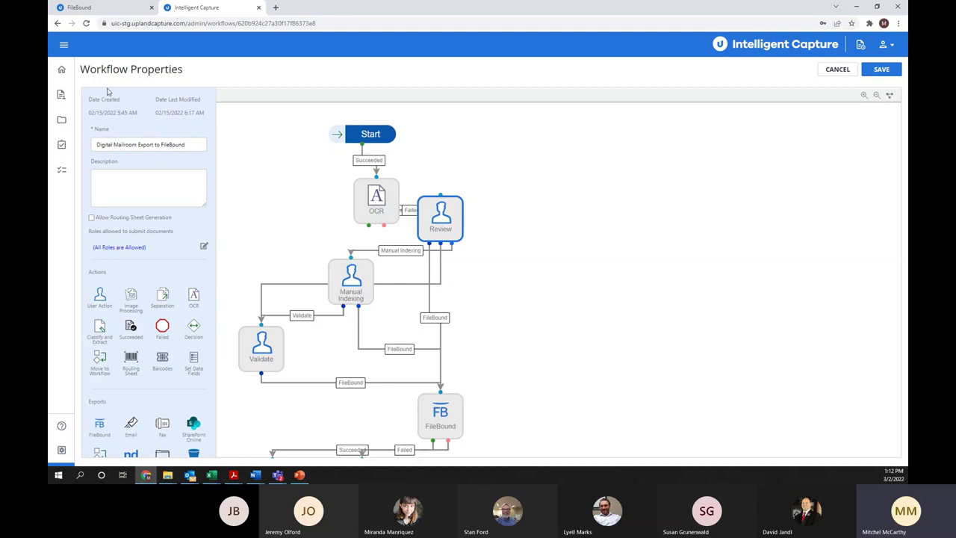
Step: Return to document capture, send the abc invoice from Review to Manual Indexing and look over its page
left_click(62, 97)
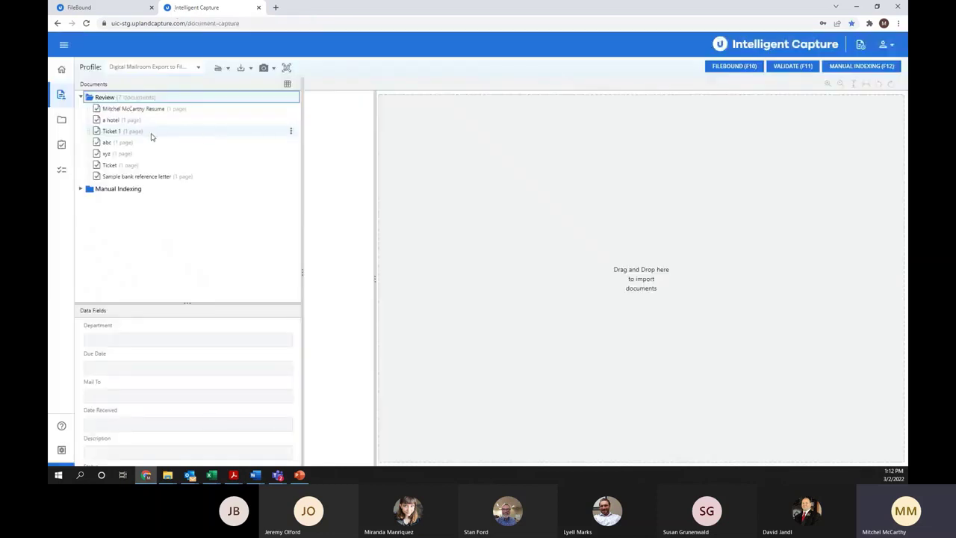
left_click(138, 142)
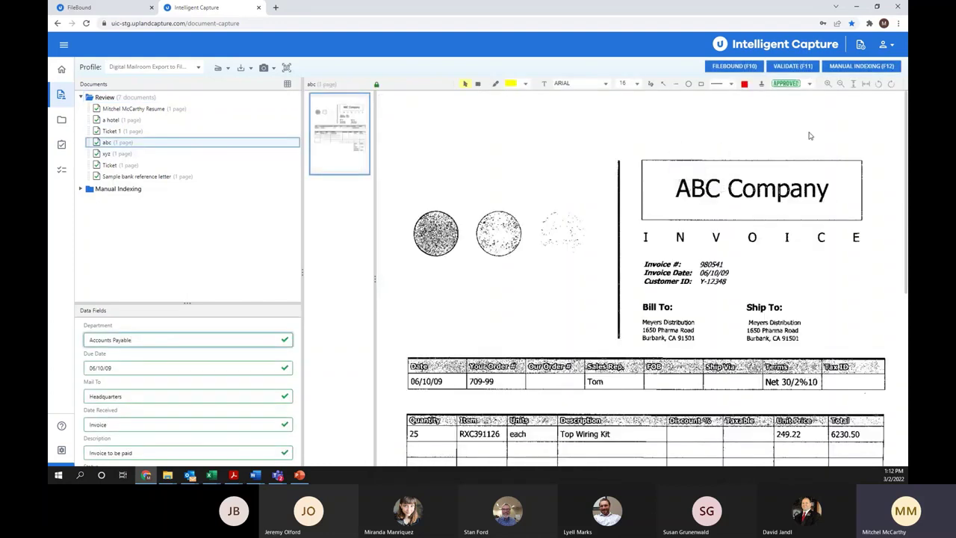
left_click(866, 71)
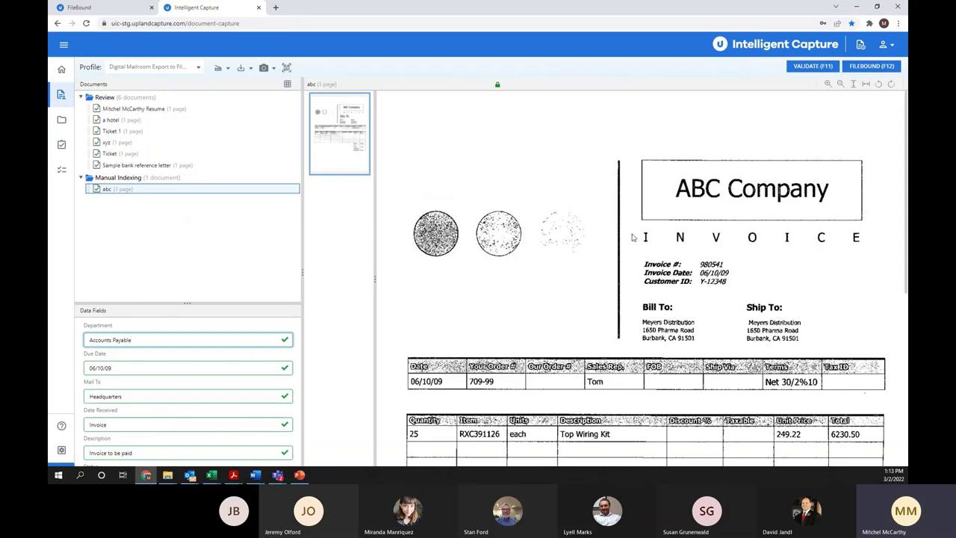
scroll(632, 237, "down", 4)
scroll(625, 263, "up", 4)
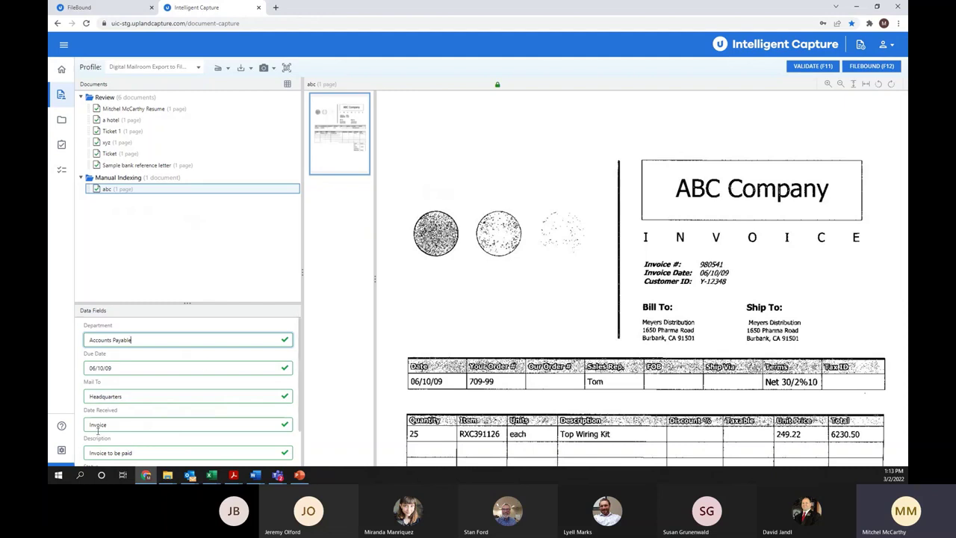
Step: Reopen the Digital Mailroom Export to FileBound workflow and examine the routes from Manual Indexing to Validate and FileBound
left_click(64, 450)
left_click(105, 444)
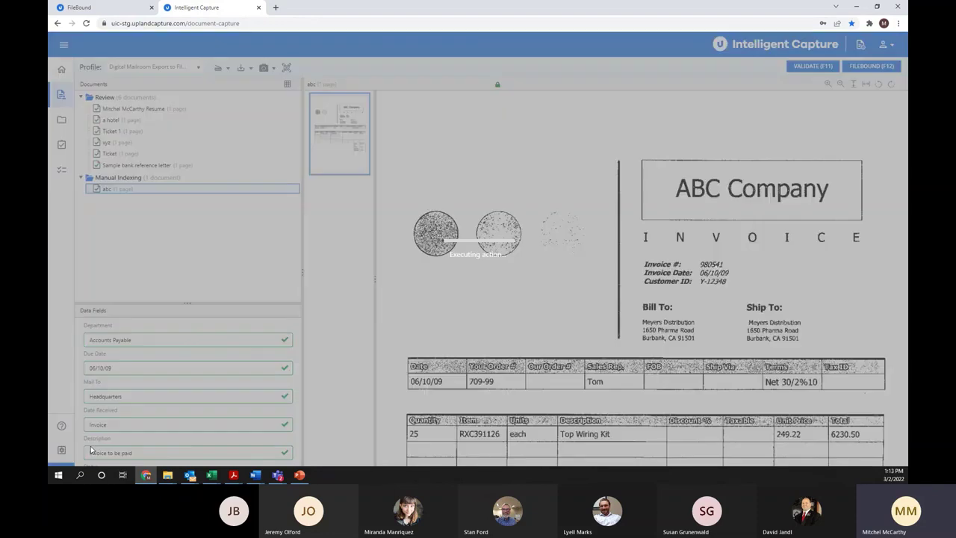
left_click(168, 193)
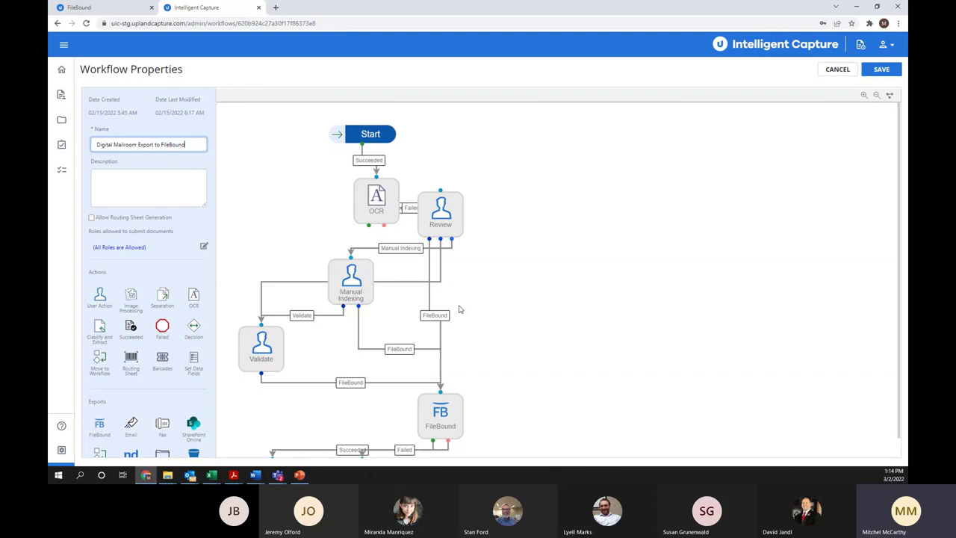
Step: Go back to document capture, open the Ticket 1 document in the Review folder and show its available document actions
left_click(61, 95)
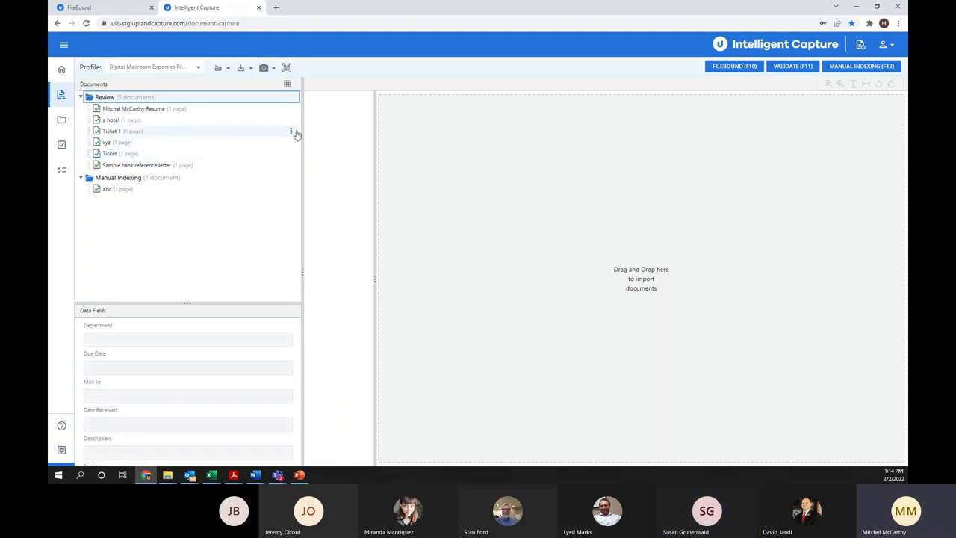
left_click(161, 122)
left_click(172, 132)
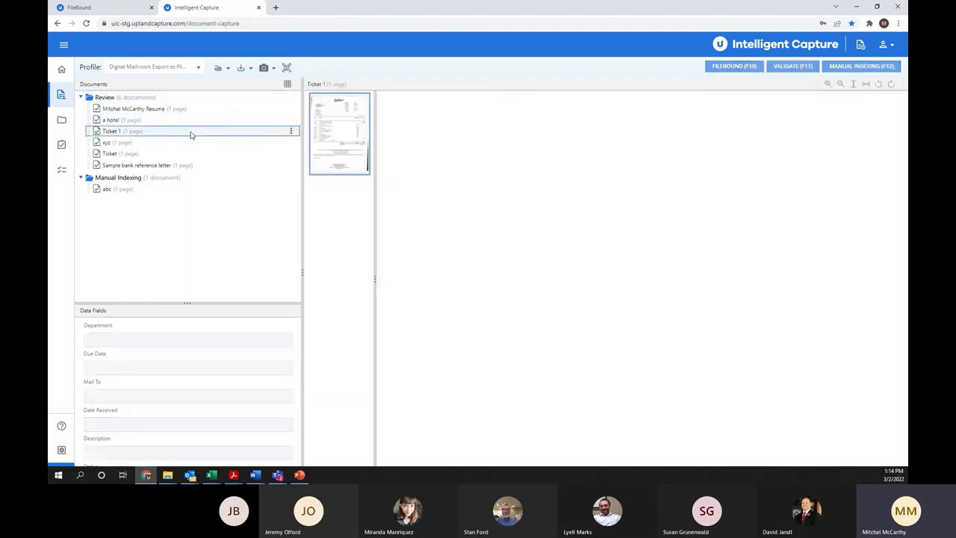
left_click(292, 132)
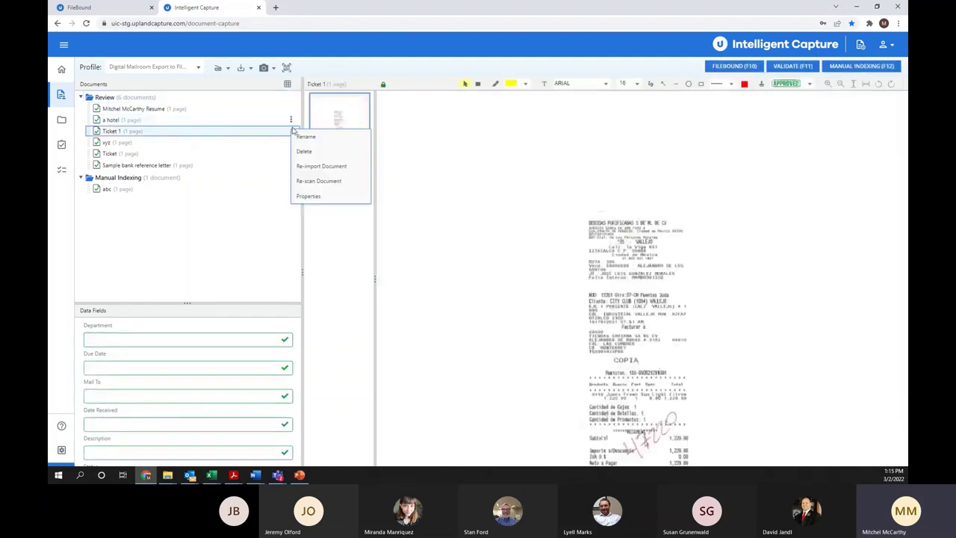
Step: Look over the xyz and Ticket documents in Review, and send the abc invoice from Manual Indexing to FileBound
left_click(272, 143)
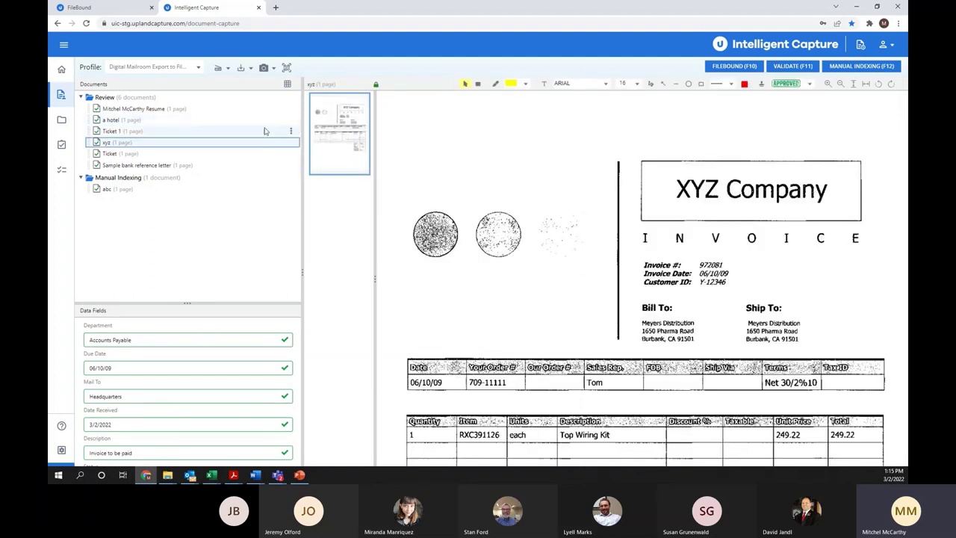
left_click(248, 153)
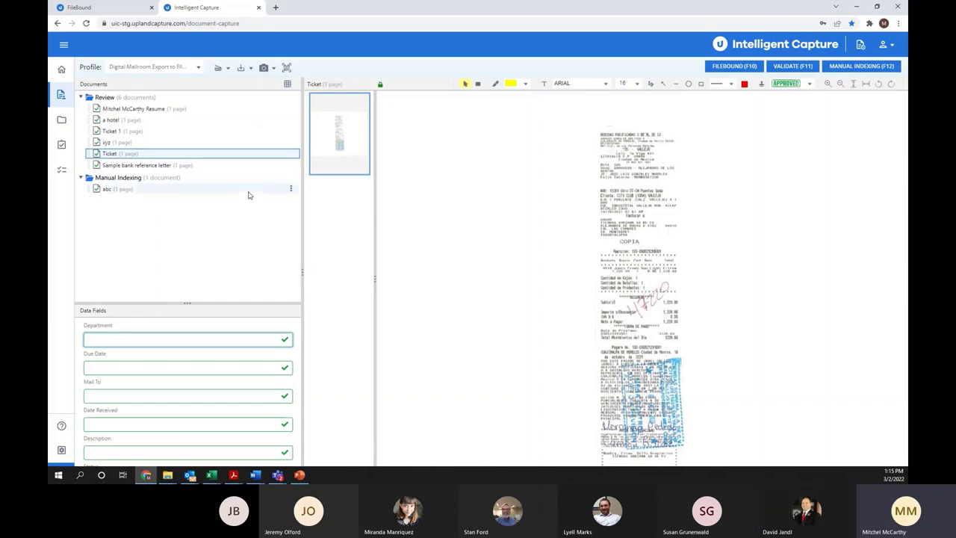
left_click(142, 193)
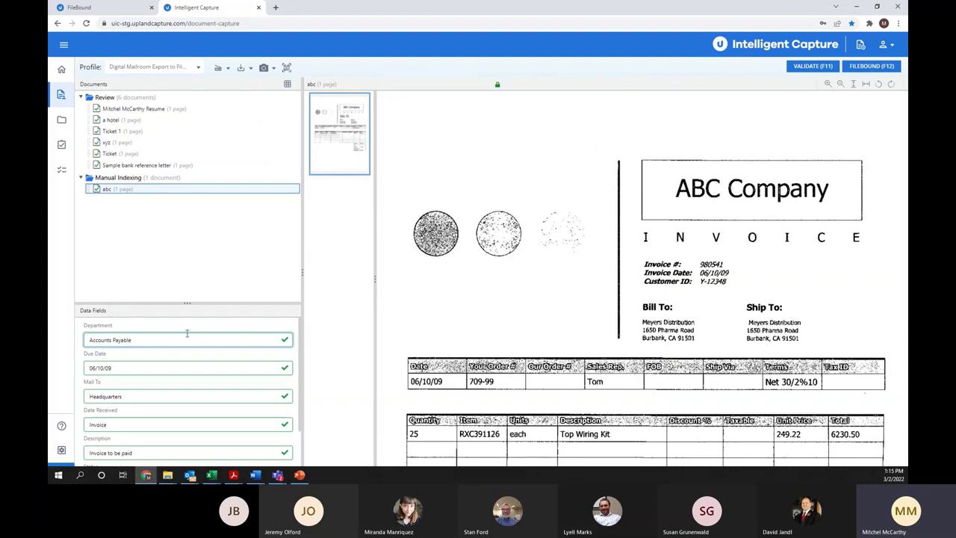
left_click(863, 70)
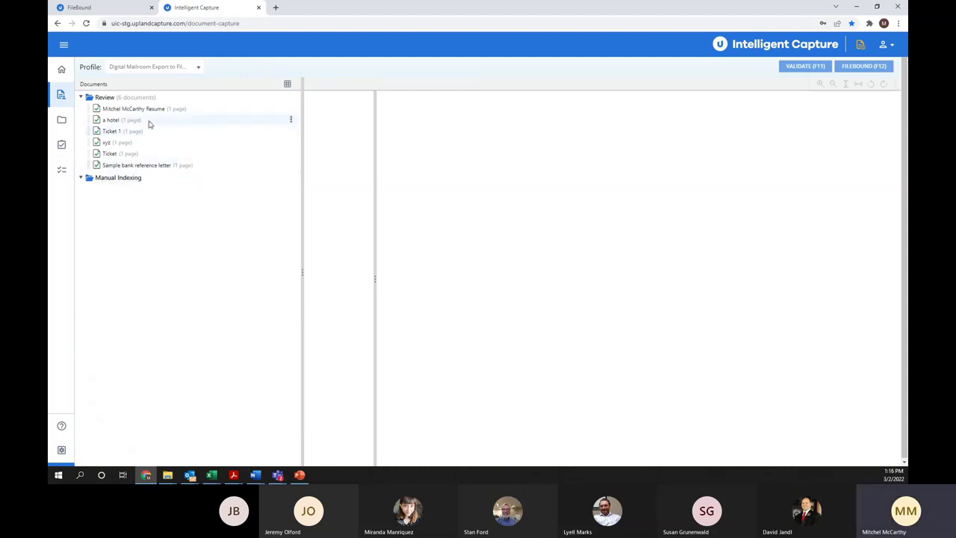
Step: Switch to FileBound, open the first Accounts Payable assignment under Incoming Mail Review and examine its workflow map
left_click(128, 9)
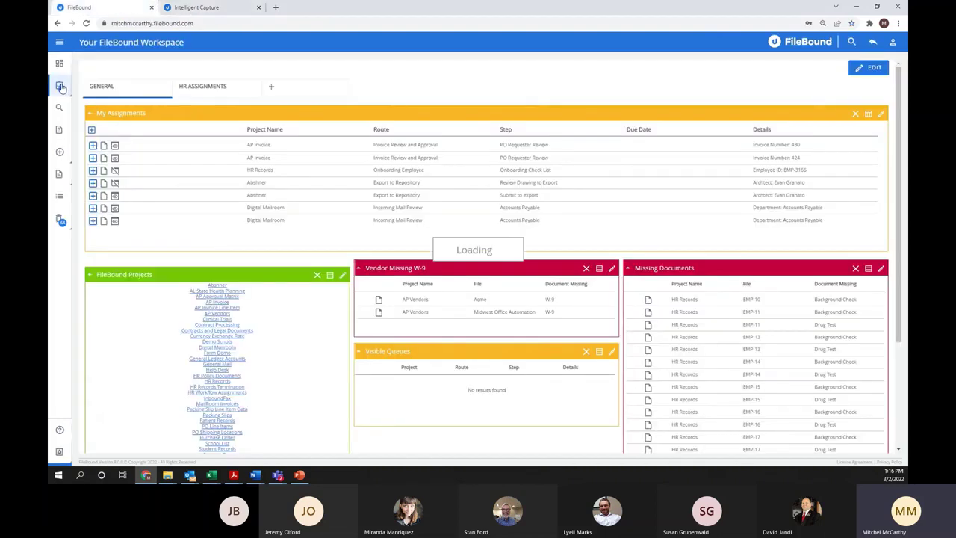
left_click(61, 88)
left_click(102, 97)
left_click(351, 120)
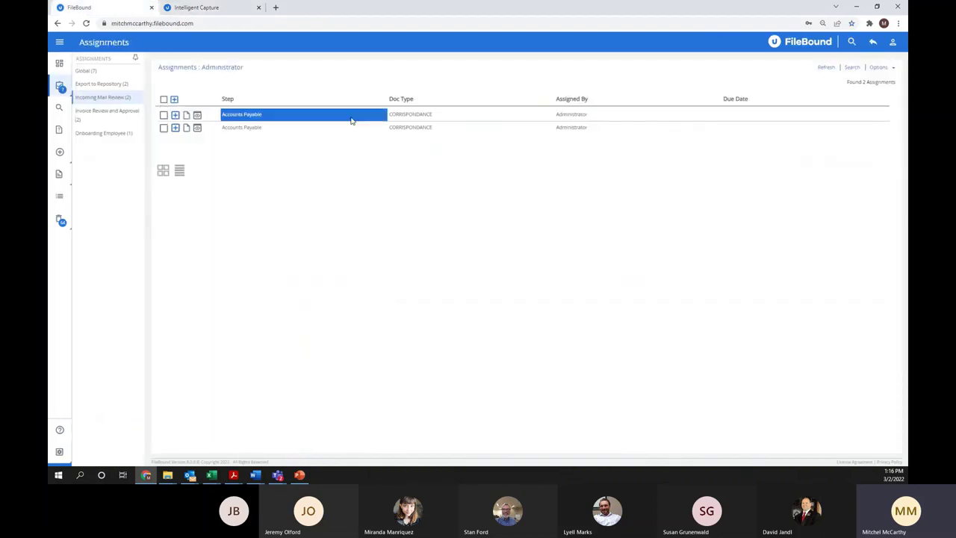
left_click(872, 52)
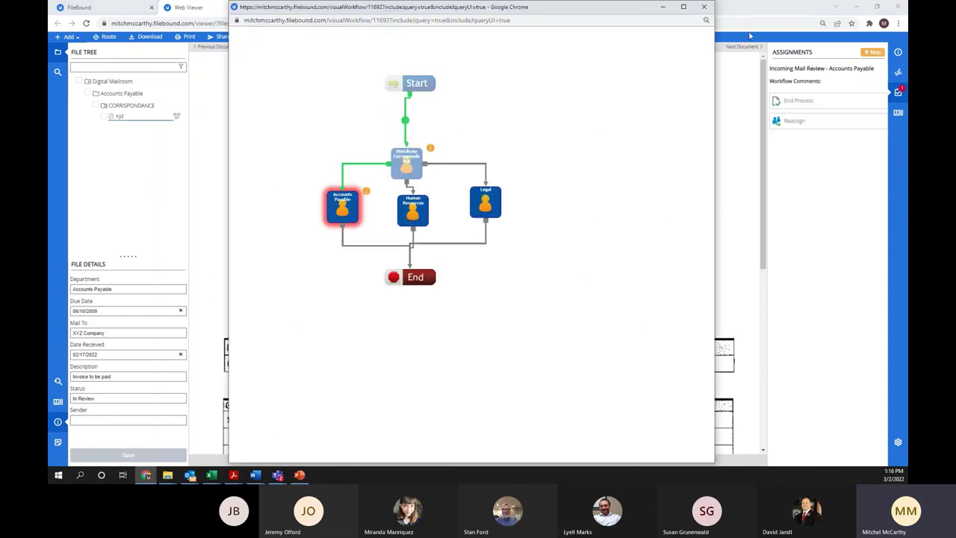
left_click(703, 7)
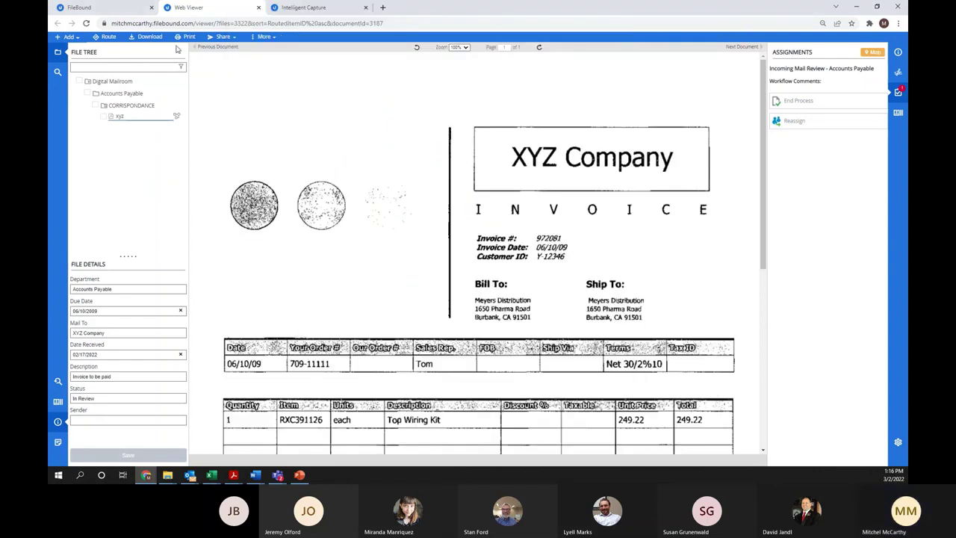
left_click(259, 7)
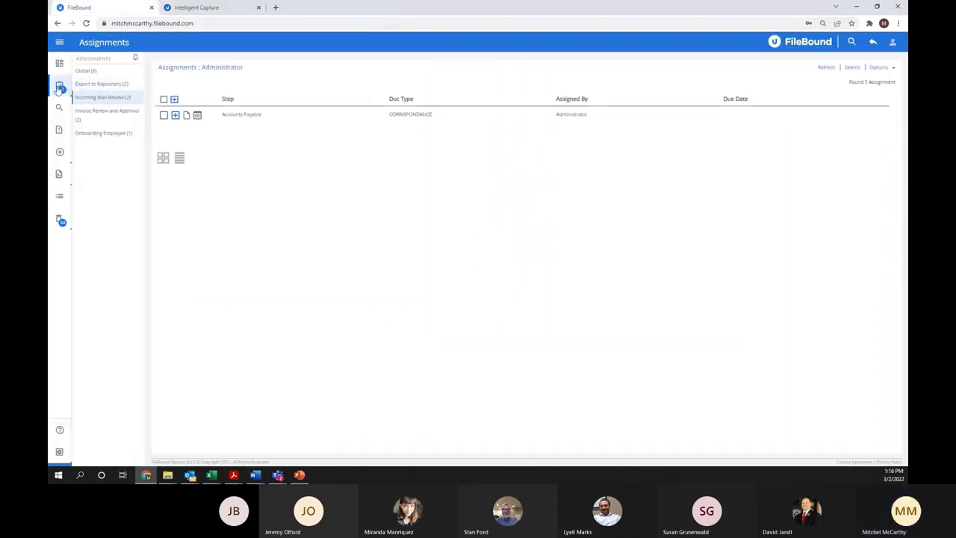
Step: Reopen the Accounts Payable assignment's xyz invoice from Incoming Mail Review and view how it was routed on the map
left_click(187, 115)
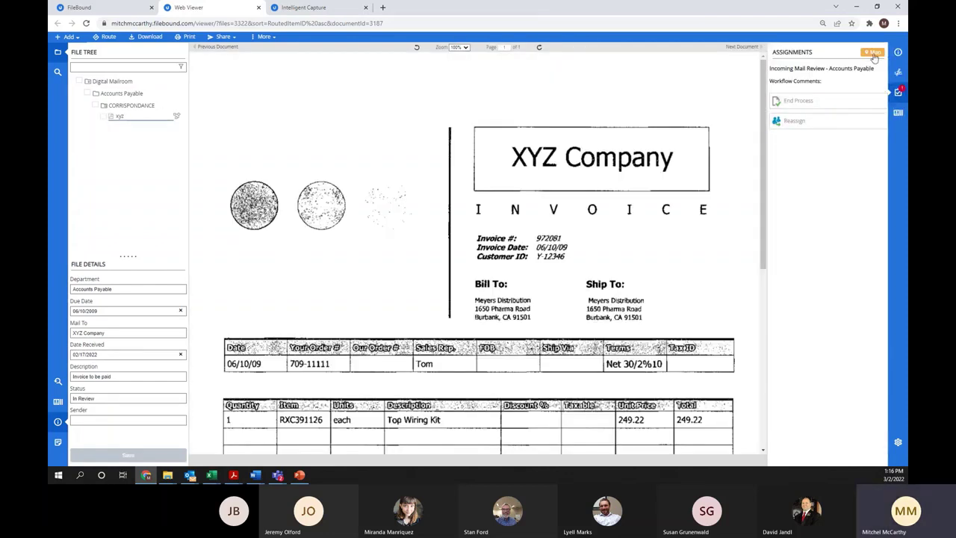
left_click(872, 53)
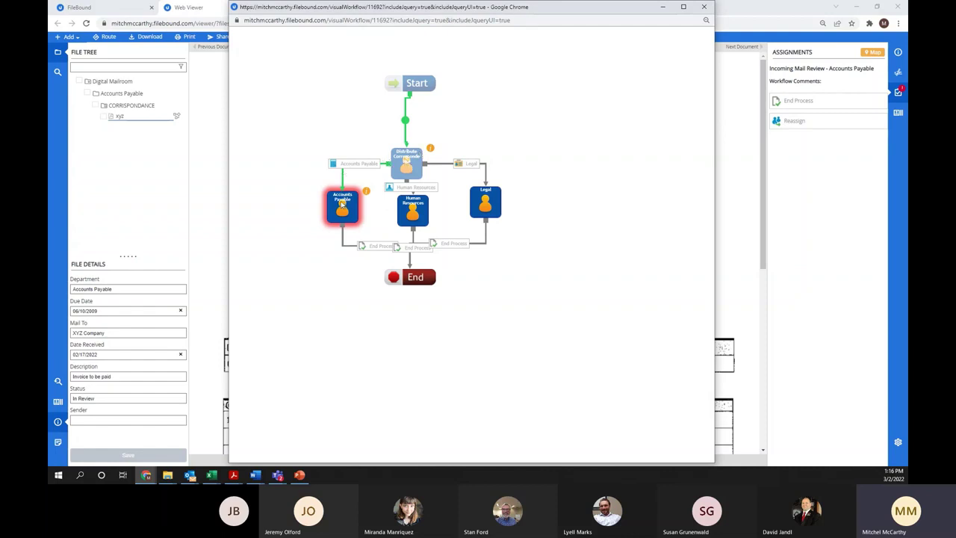
left_click(704, 6)
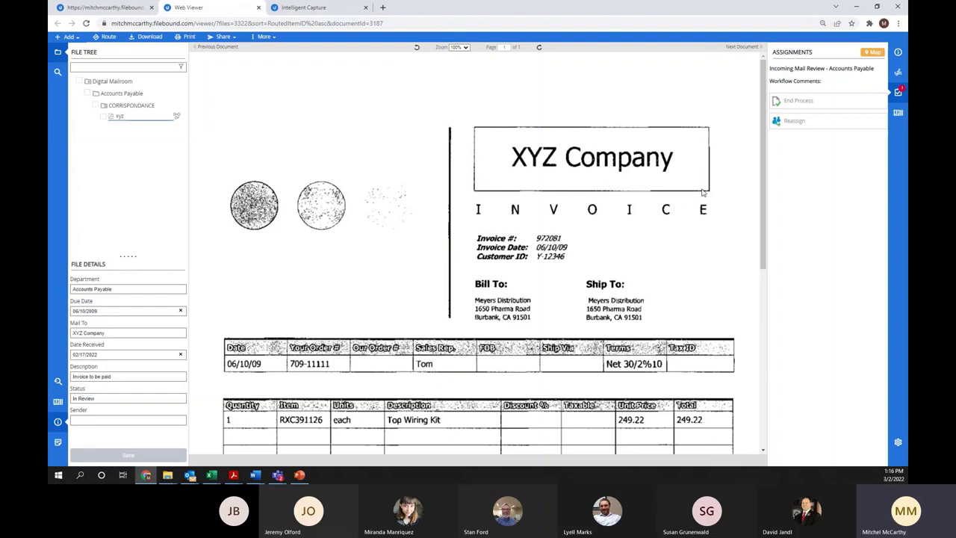
Step: Show the users available for reassigning the xyz invoice, and check its workflow map again
left_click(790, 126)
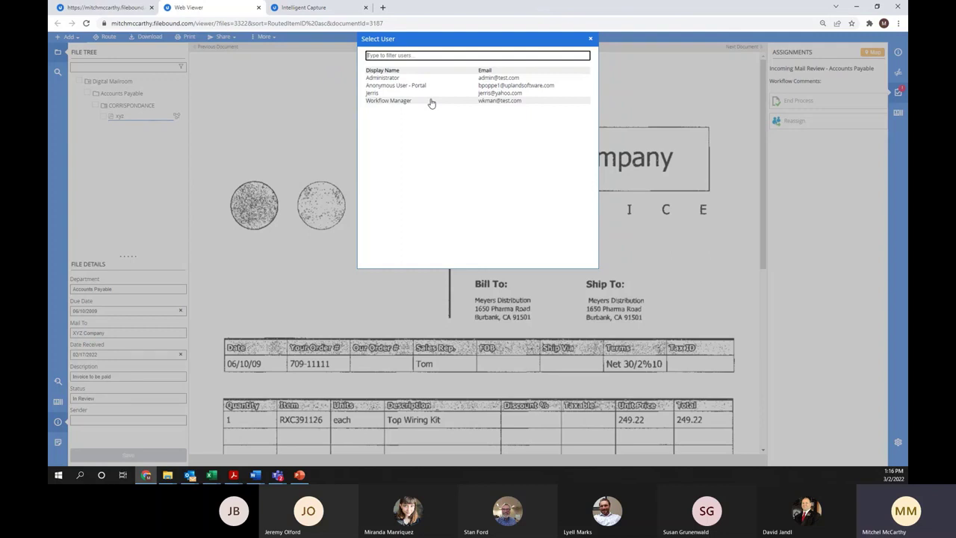
left_click(590, 39)
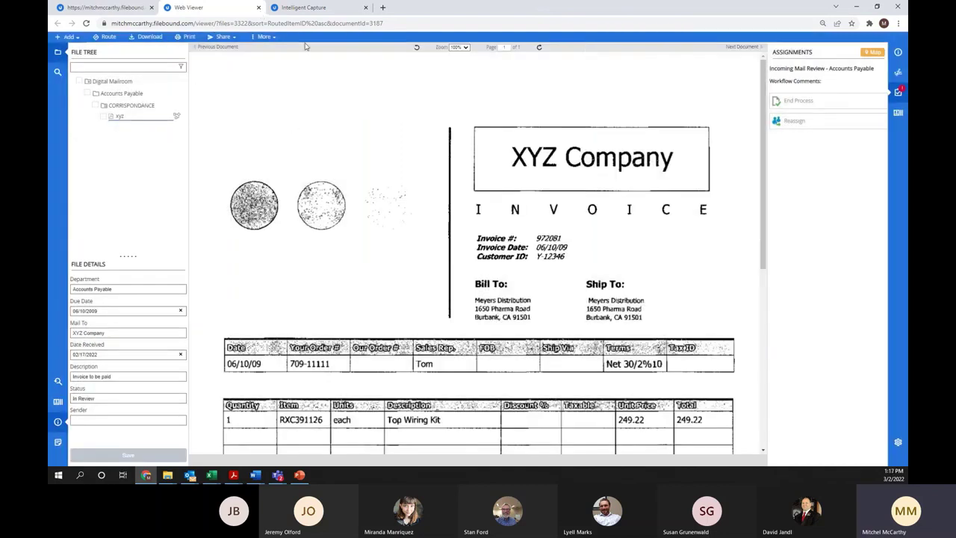
left_click(873, 51)
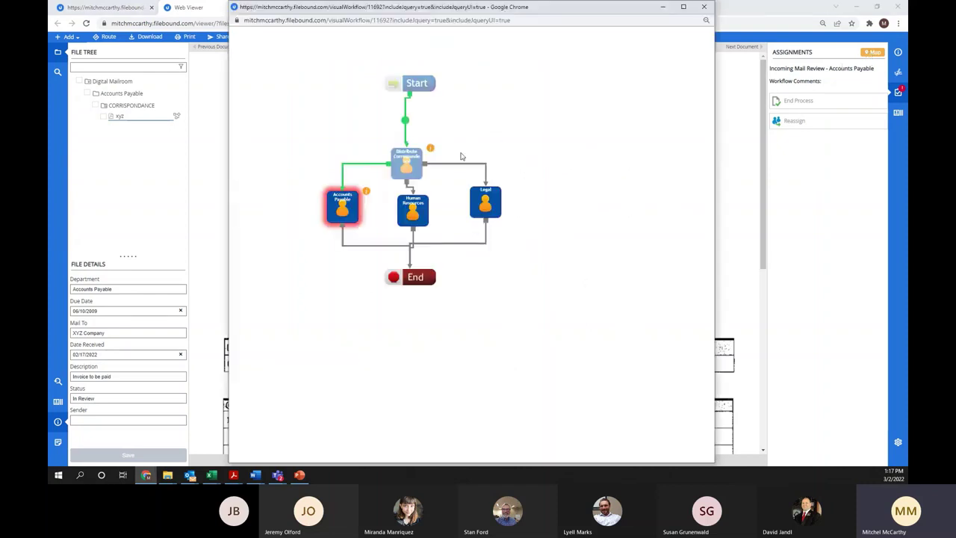
left_click(703, 7)
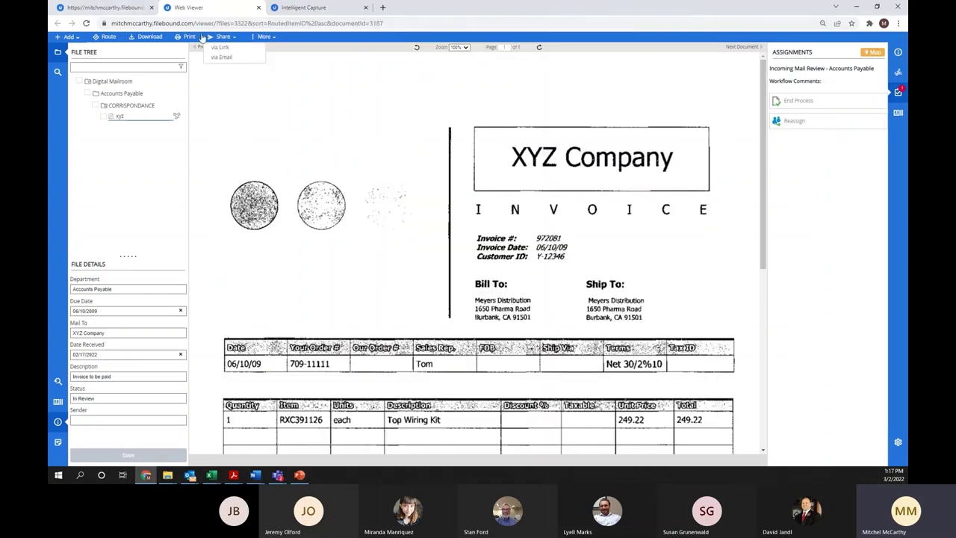
Step: Continue the FileBound session, open the General Mail Distribution process in Process Designer and examine its Mail to Blank decision
left_click(126, 8)
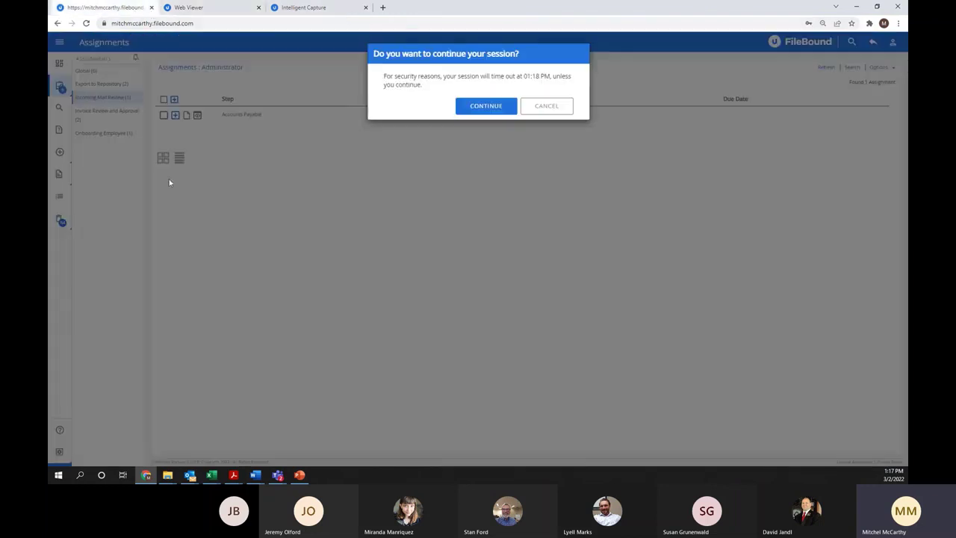
left_click(487, 110)
left_click(62, 454)
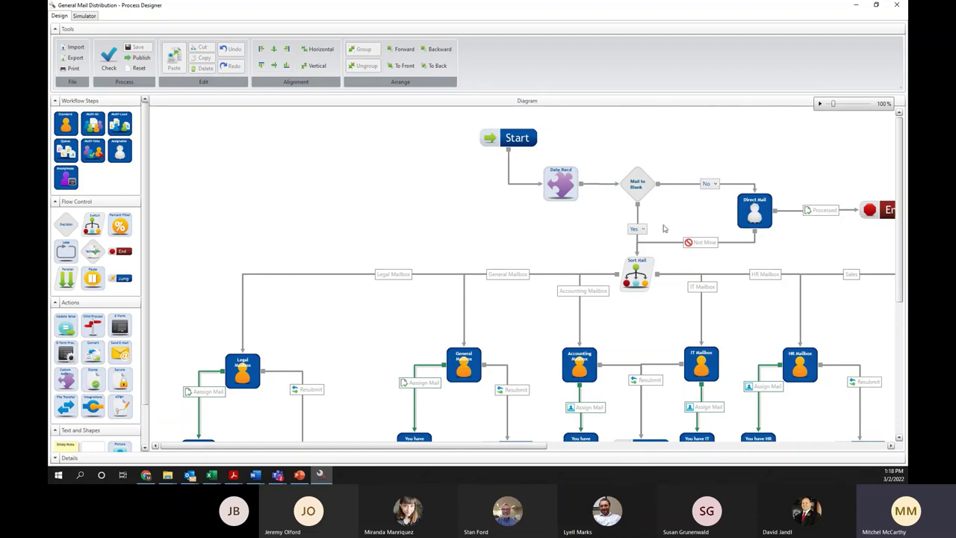
scroll(601, 437, "down", 1)
left_click_drag(512, 449, 550, 450)
scroll(605, 317, "up", 1)
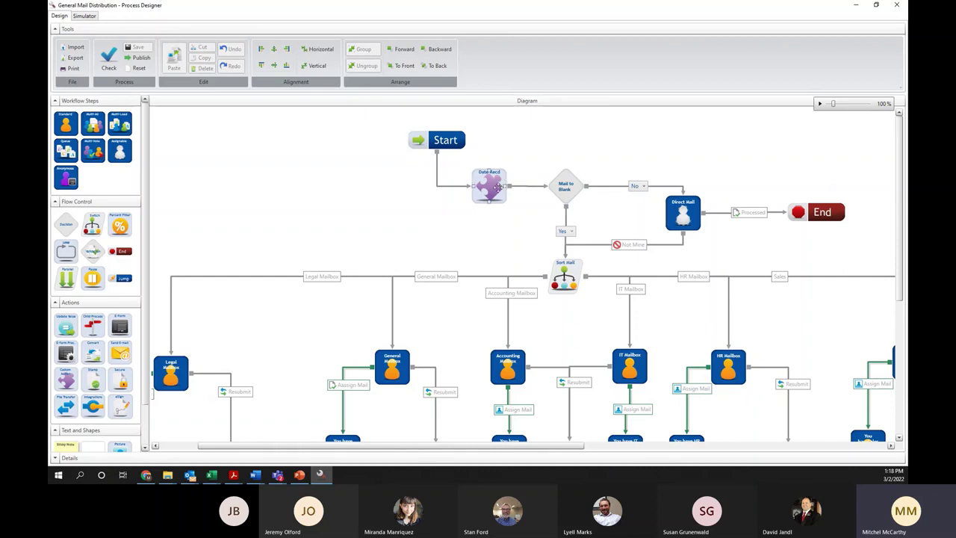
double_click(567, 186)
Step: Examine the Sort Mail switch and the department mailbox branches from Legal to Marketing
scroll(597, 297, "down", 1)
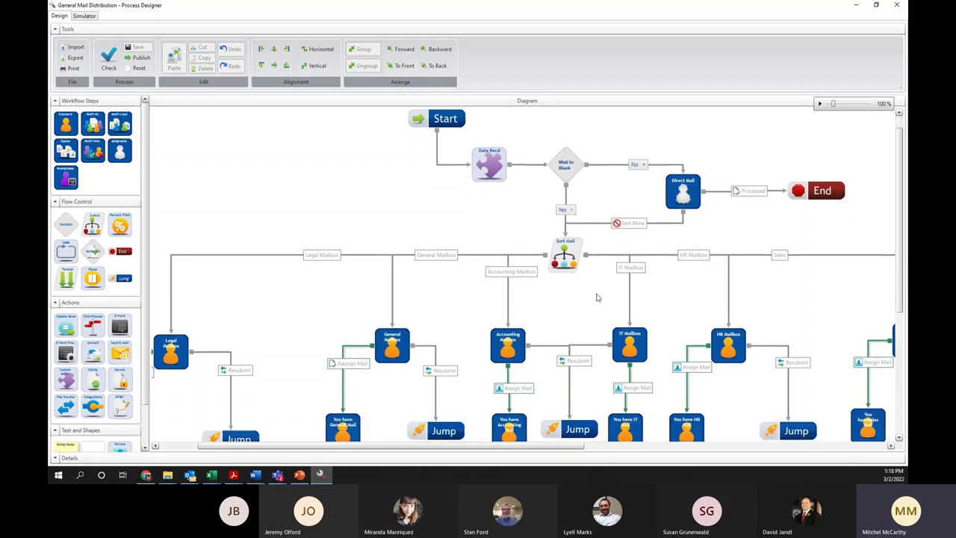
scroll(597, 297, "down", 1)
double_click(574, 234)
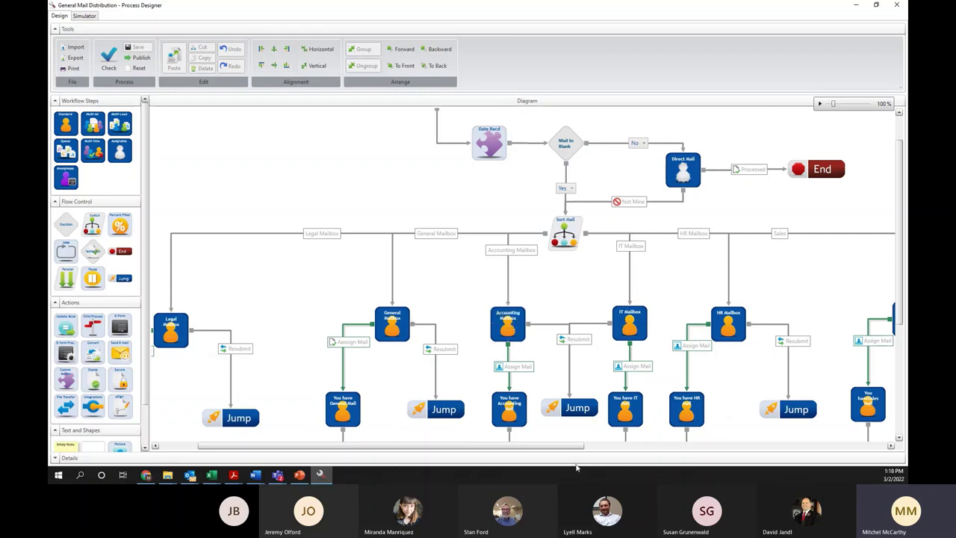
left_click_drag(567, 445, 784, 451)
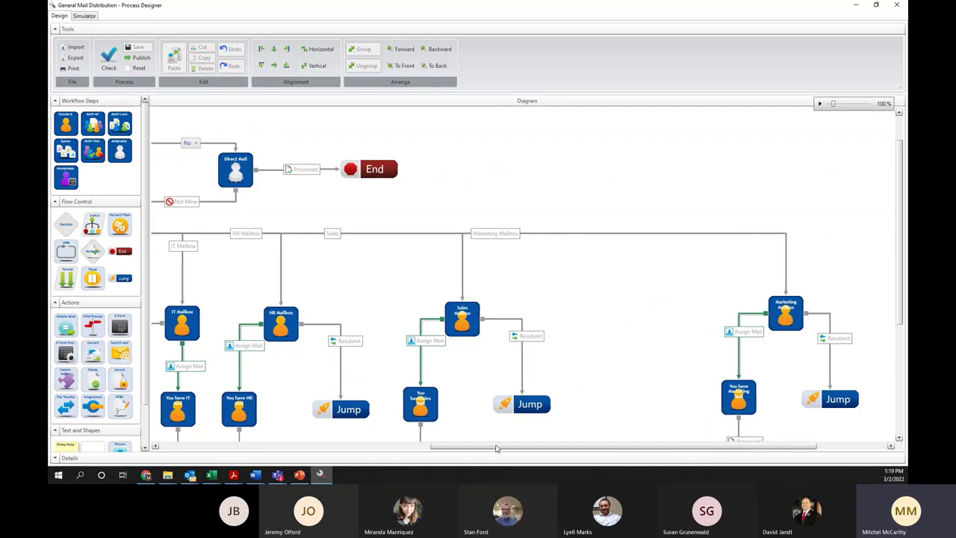
left_click_drag(496, 448, 349, 446)
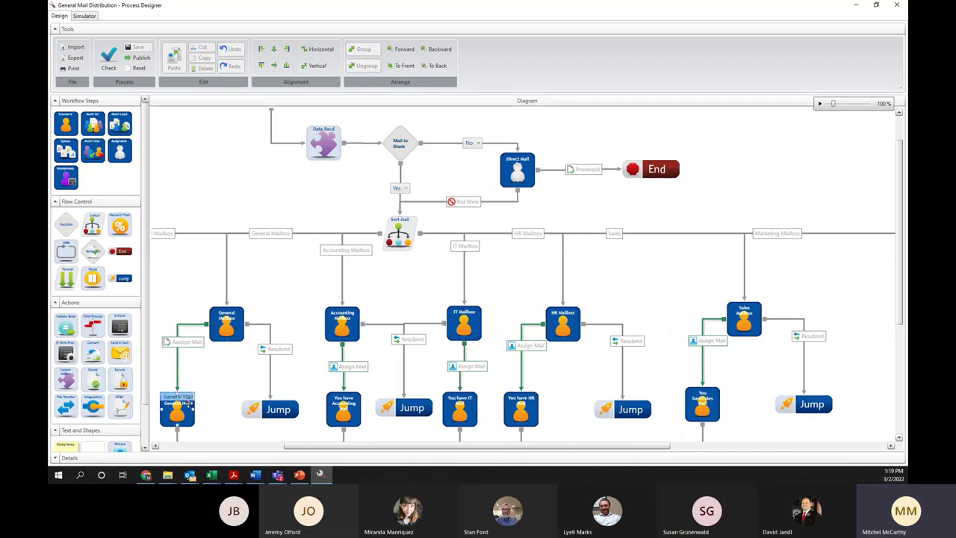
left_click_drag(374, 446, 247, 446)
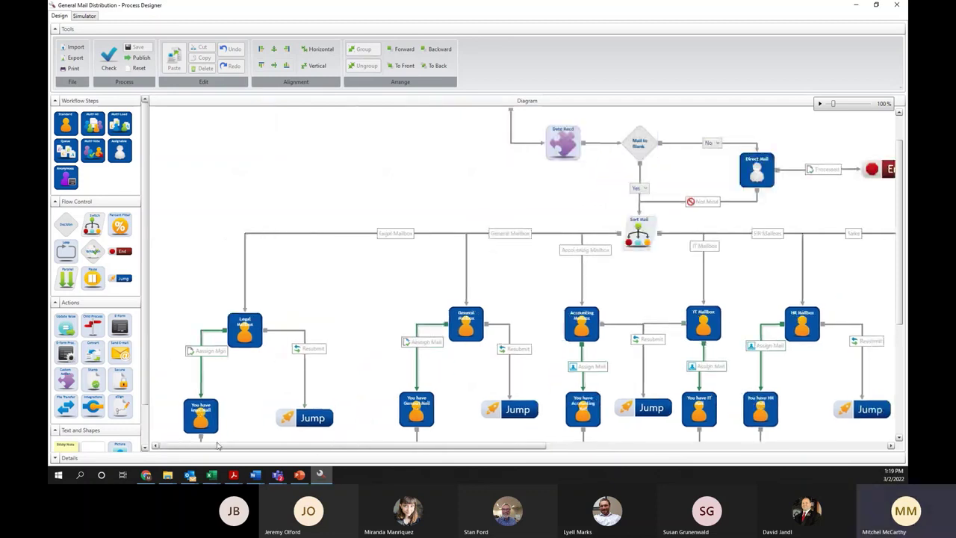
Step: Examine the routes from the department mailboxes through Assign Mail and Resubmit to the Jump and End steps
scroll(299, 350, "down", 1)
scroll(298, 350, "down", 2)
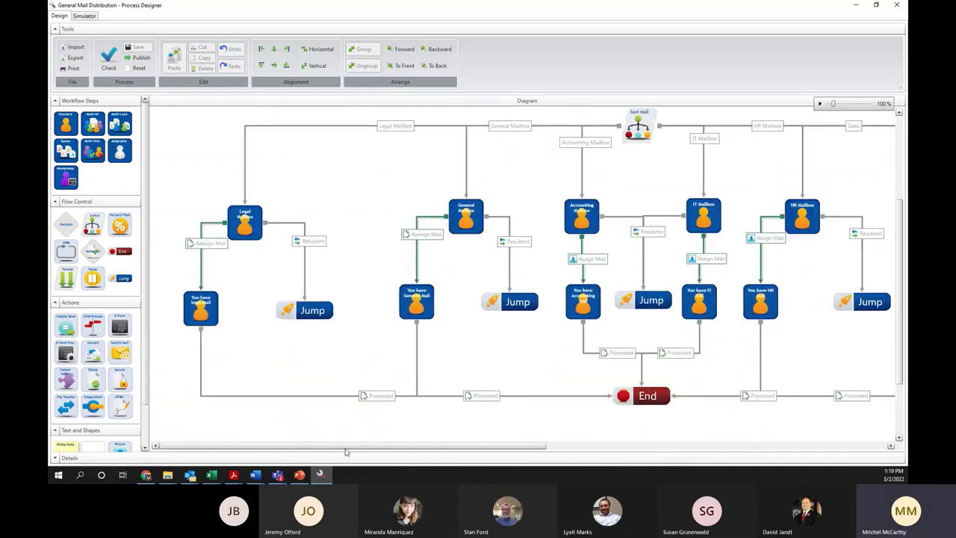
left_click_drag(346, 446, 374, 448)
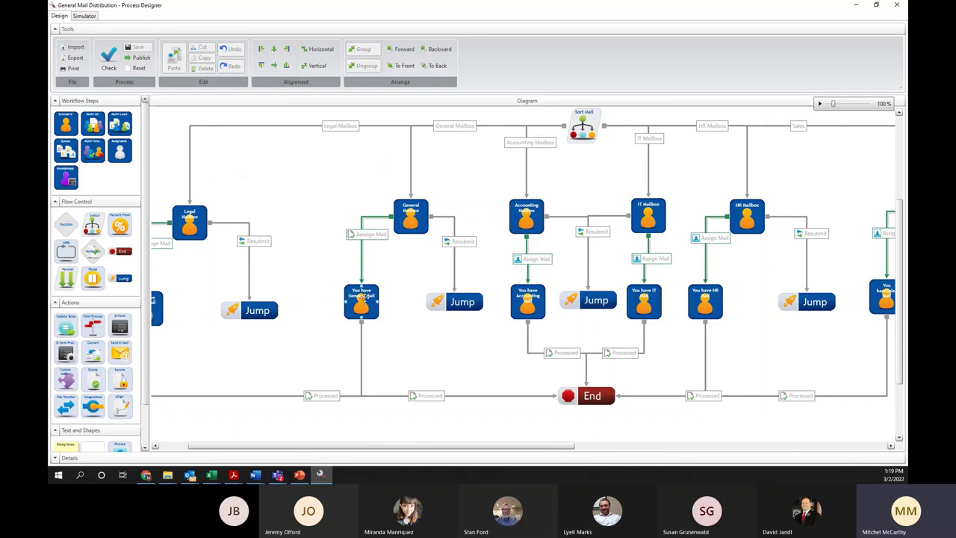
right_click(500, 445)
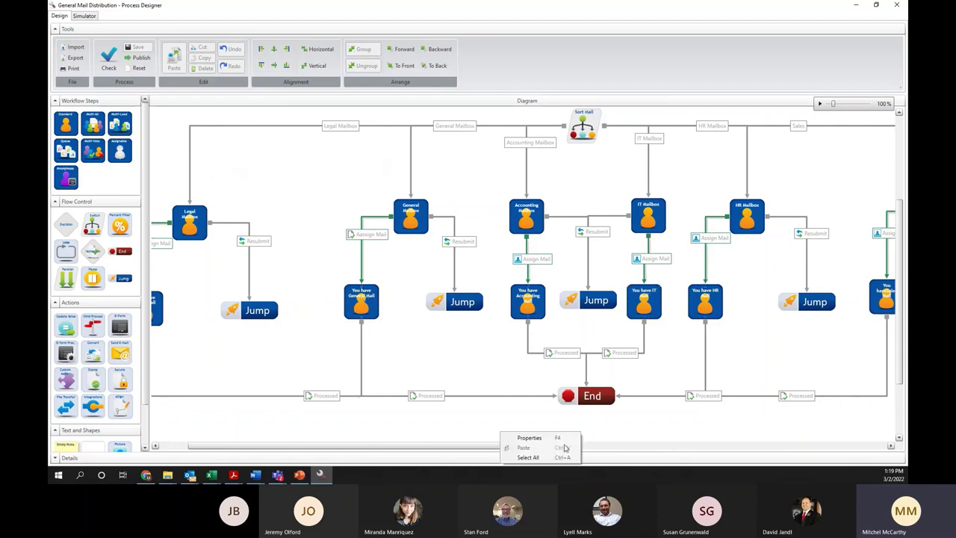
left_click_drag(495, 448, 626, 446)
Step: Review the Direct Mail route and the Sort Mail switch near the process start, and close Process Designer
scroll(555, 398, "up", 3)
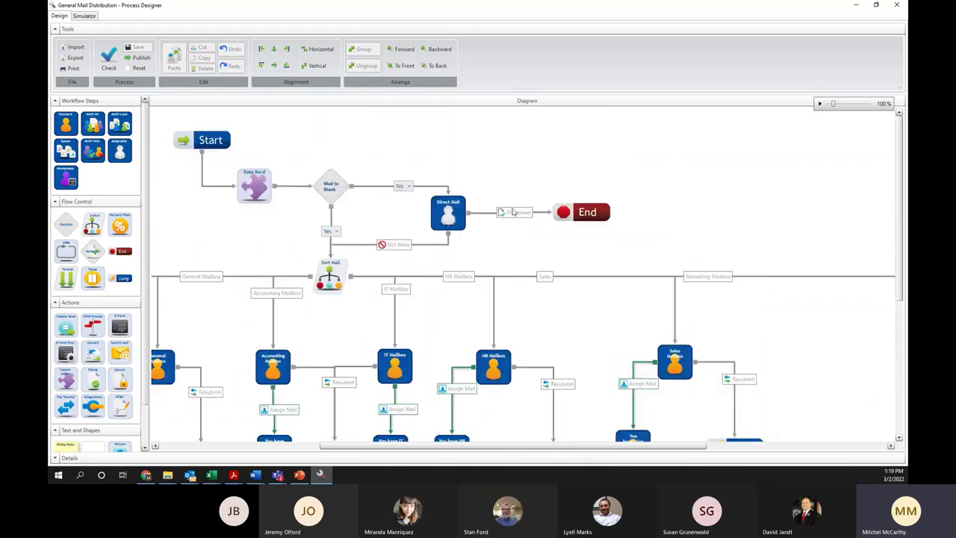
left_click(328, 280)
left_click_drag(682, 447, 542, 446)
scroll(553, 403, "down", 1)
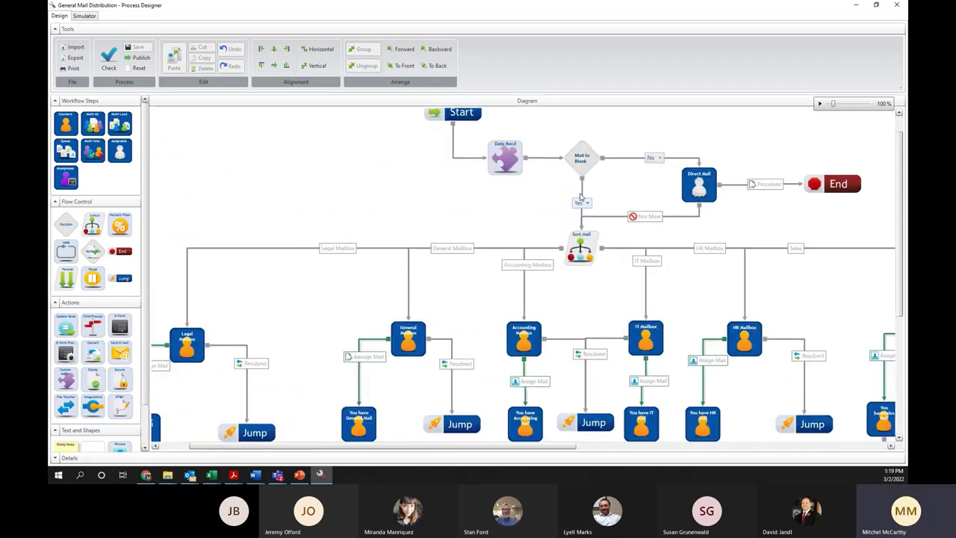
left_click(900, 5)
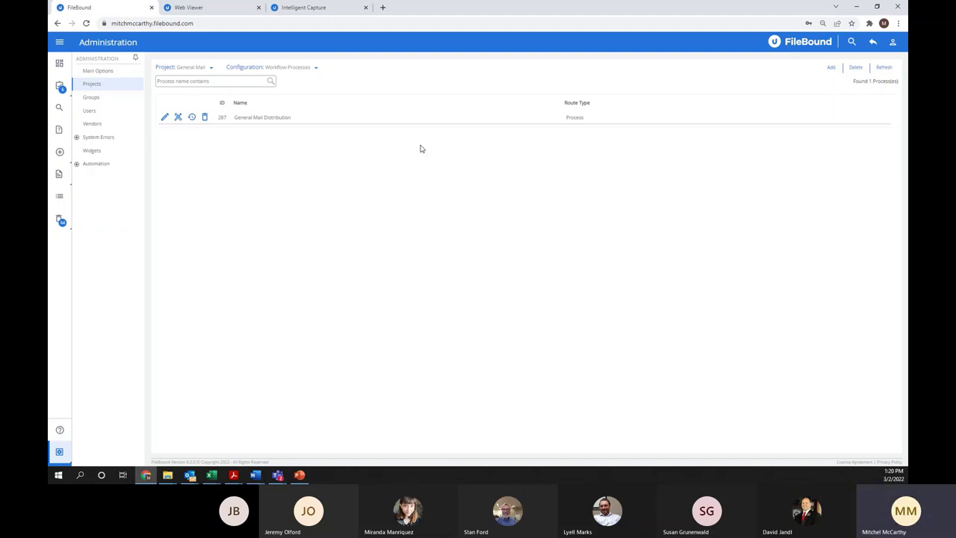
Step: Look over the Digital Mailroom workflow in Intelligent Capture and the Incoming Mail Review assignments in FileBound
left_click(59, 107)
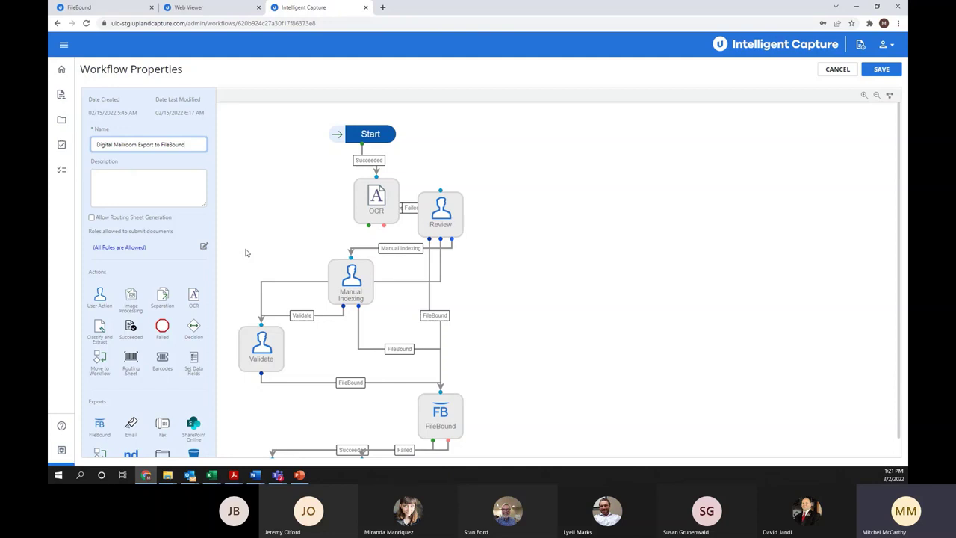
key("ctrl+1")
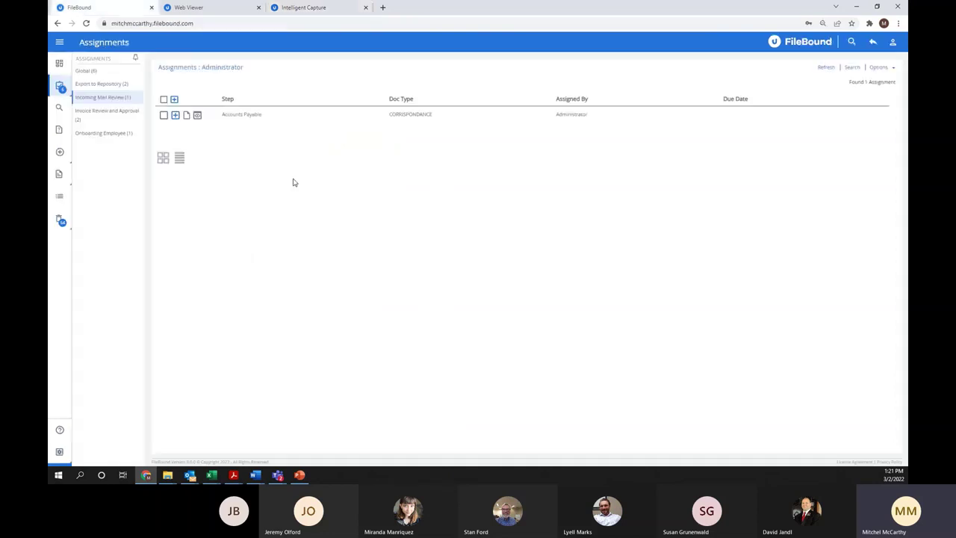
left_click(65, 91)
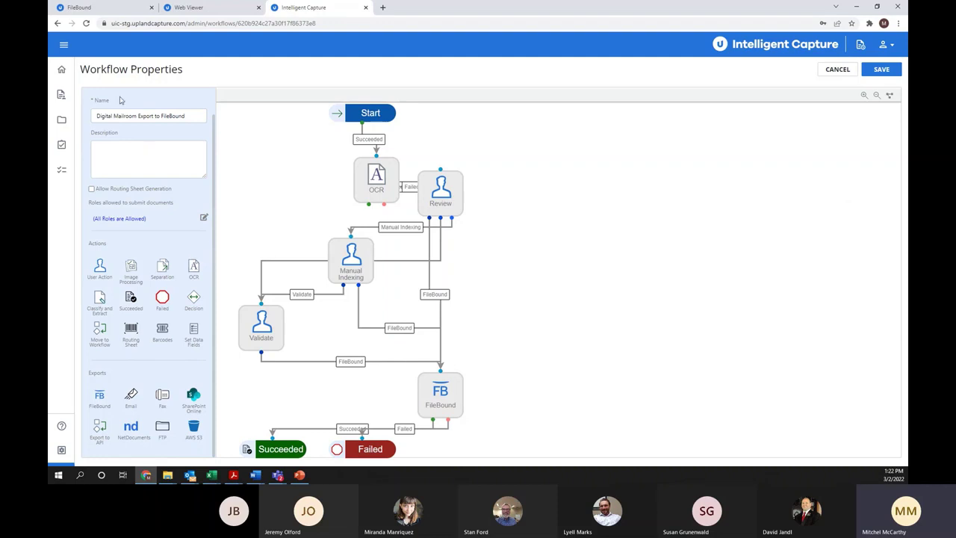
Step: Open document capture in Intelligent Capture with the Digital Mailroom Export to FileBound profile
left_click(62, 94)
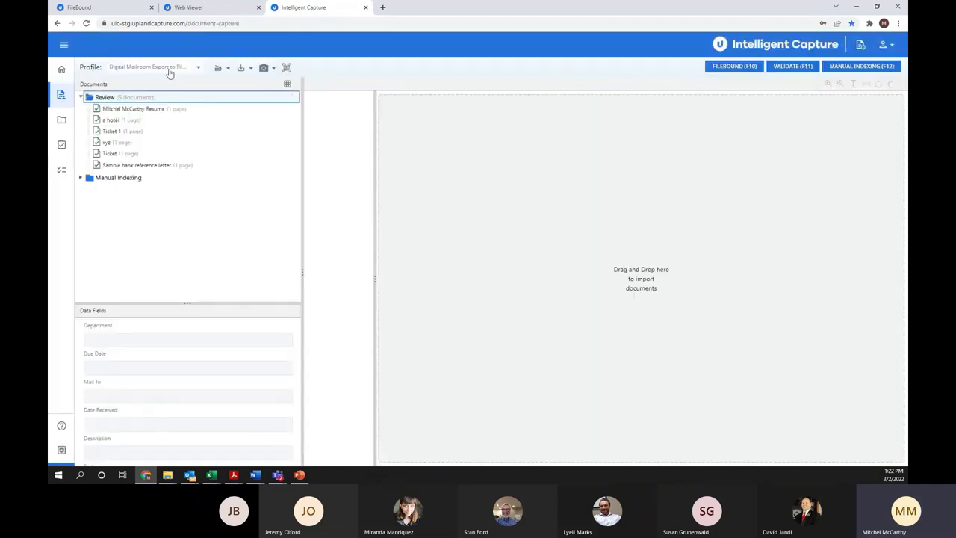
left_click(171, 68)
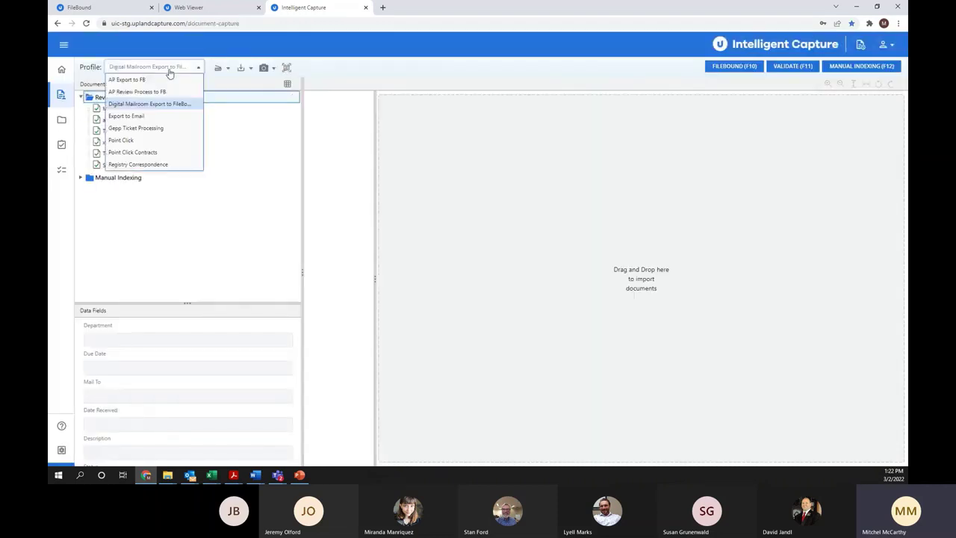
left_click(152, 106)
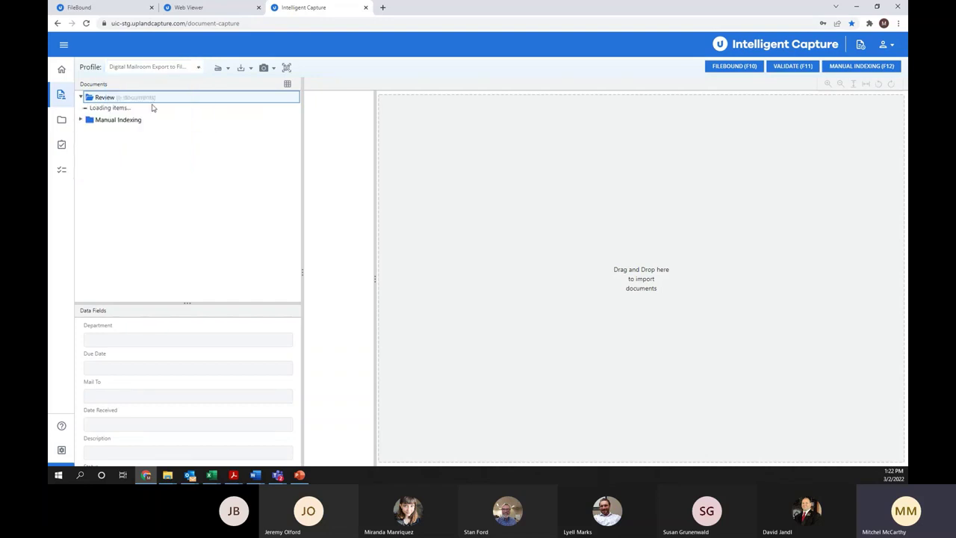
Step: Switch the capture profile to Gepp Ticket Processing and return it to Digital Mailroom Export to FileBound
left_click(134, 68)
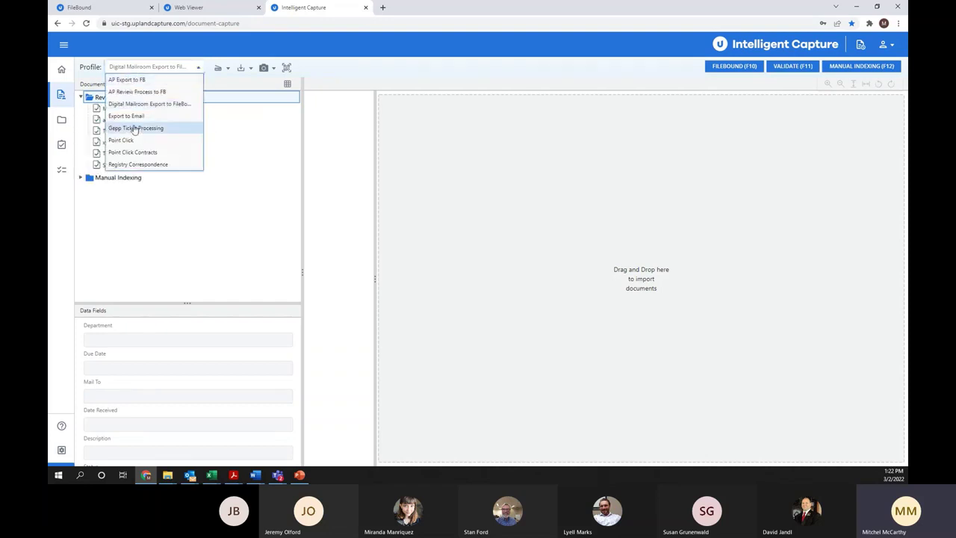
left_click(149, 128)
left_click(153, 68)
left_click(155, 103)
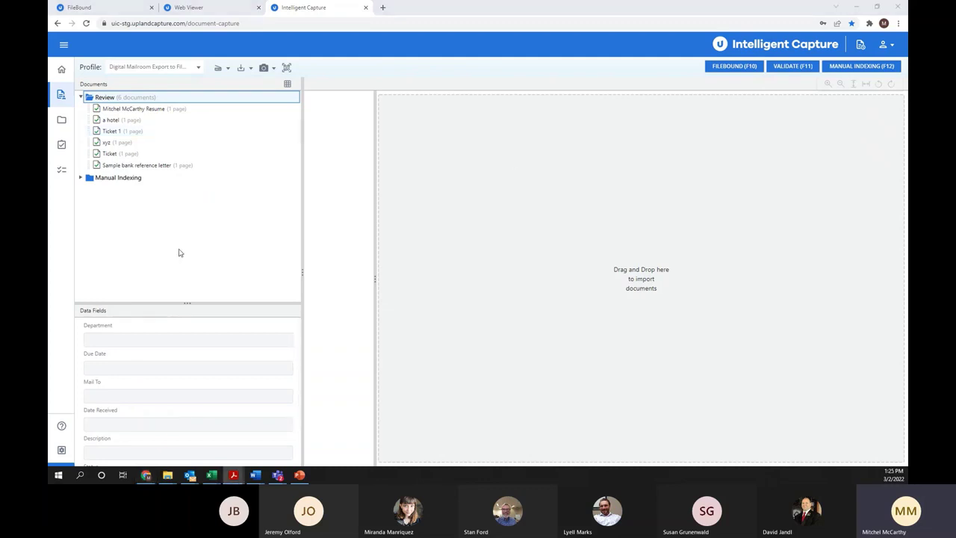
Step: Open the Digital Mailroom Export to FileBound workflow from the administrative workflow settings
left_click(61, 450)
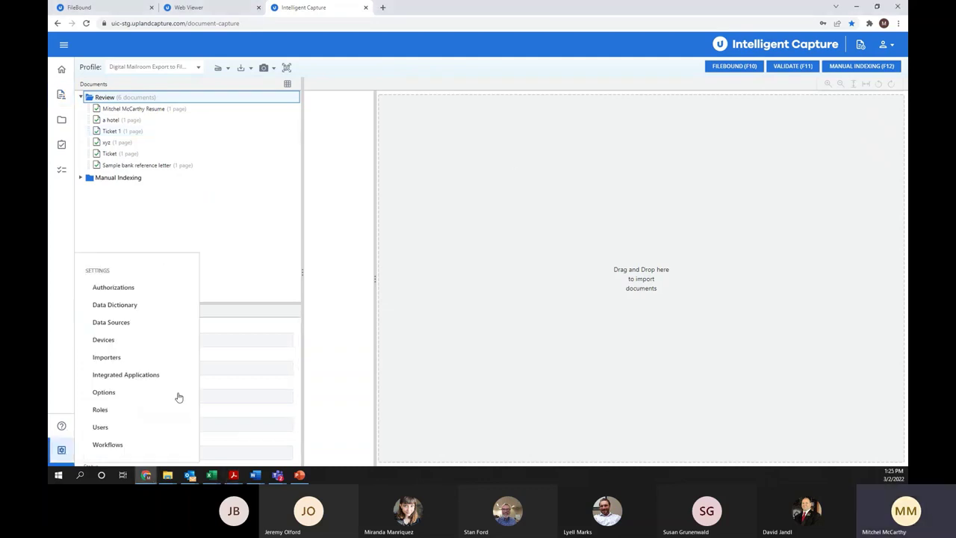
left_click(125, 446)
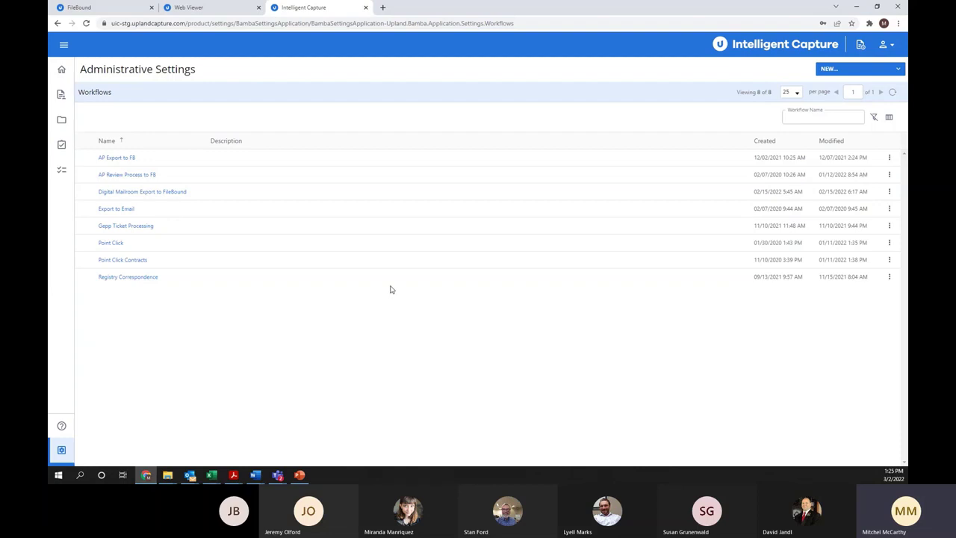
left_click(154, 192)
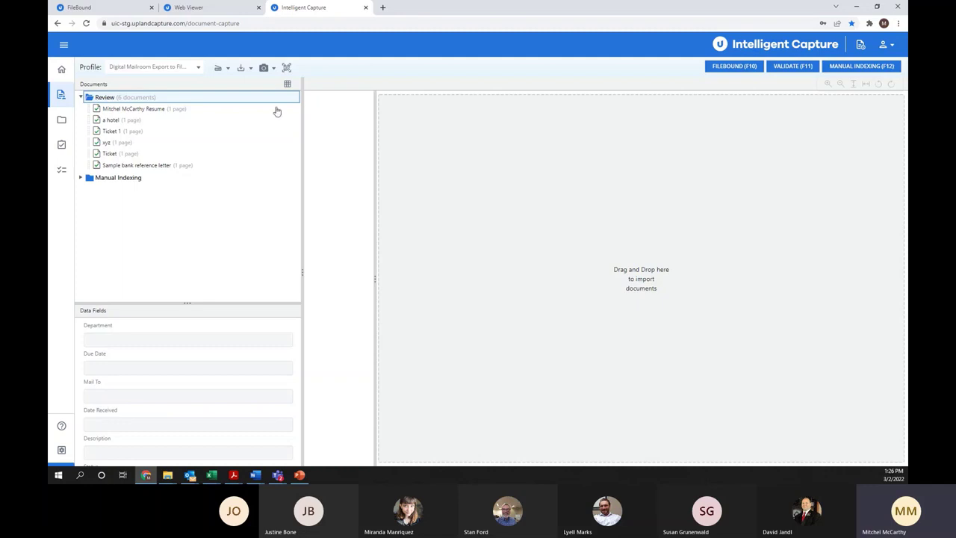
Step: Check the Incoming Mail Review assignments in FileBound and return to Intelligent Capture
left_click(104, 7)
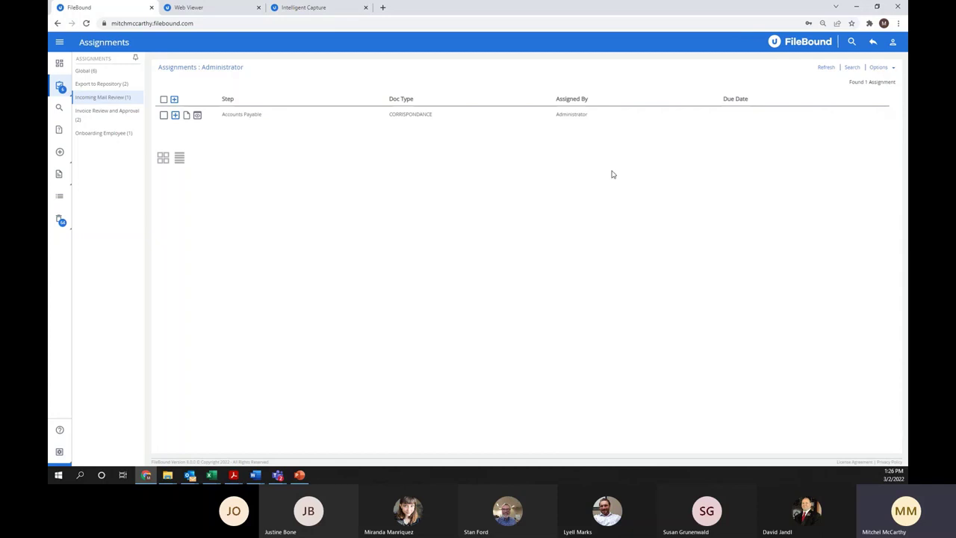
left_click(332, 8)
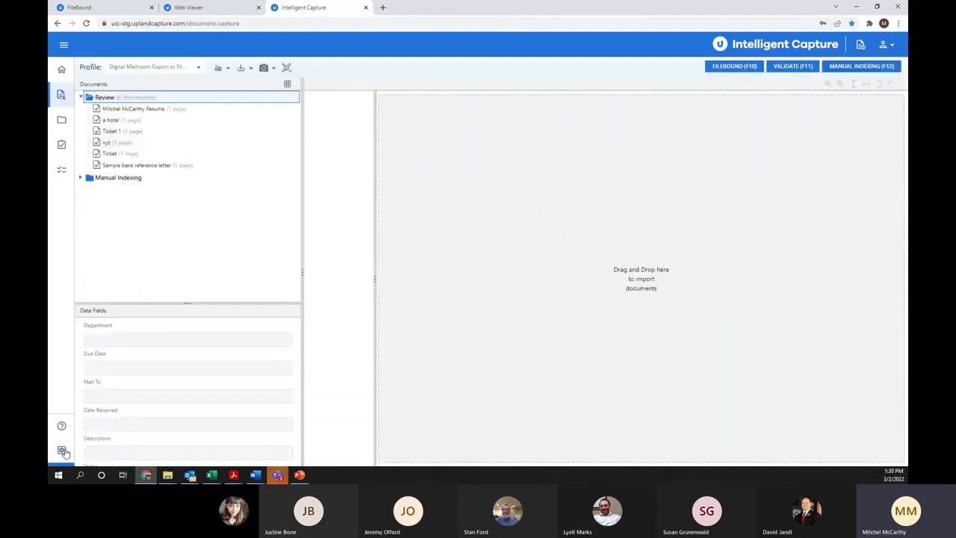
Step: Open the Data Dictionary in the administrative settings and review the available data fields and their types
left_click(61, 449)
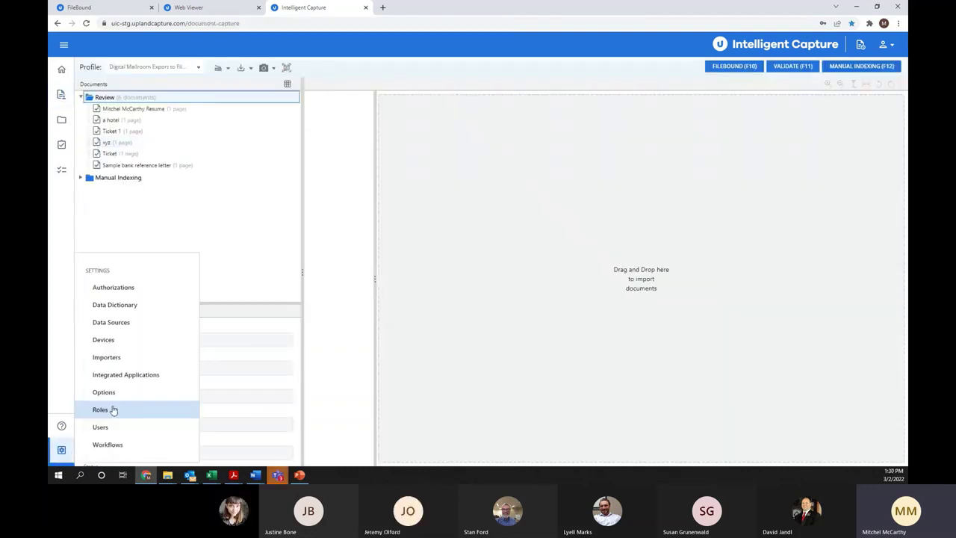
left_click(126, 306)
scroll(222, 239, "down", 3)
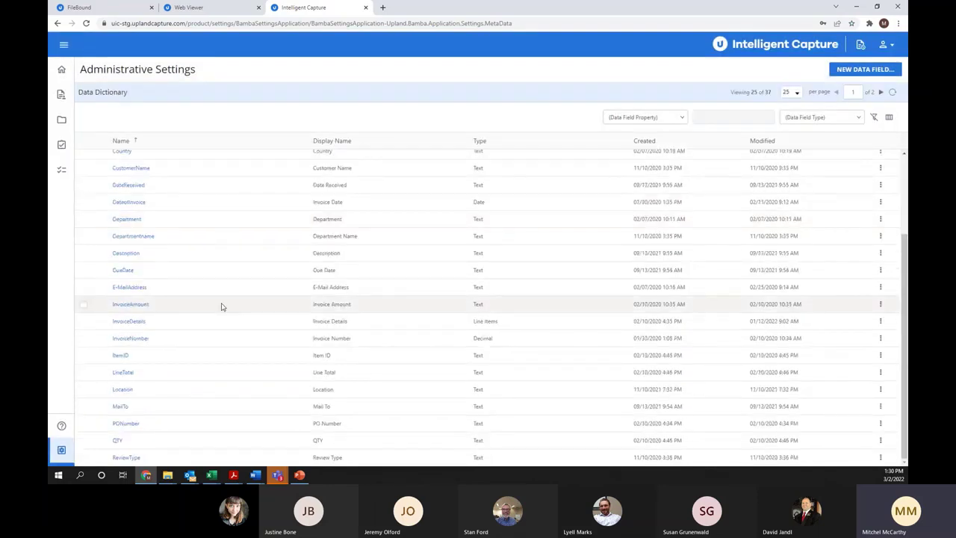
scroll(216, 295, "up", 3)
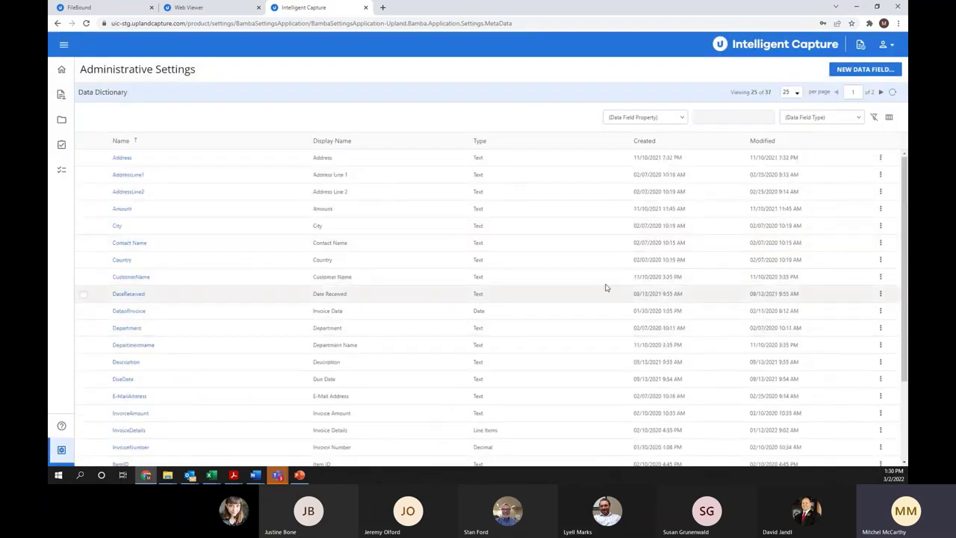
scroll(241, 269, "down", 3)
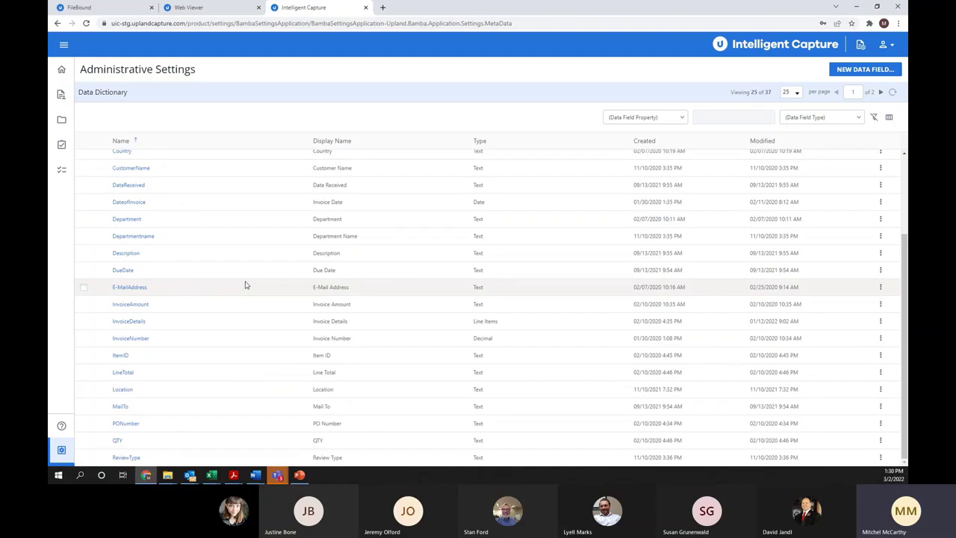